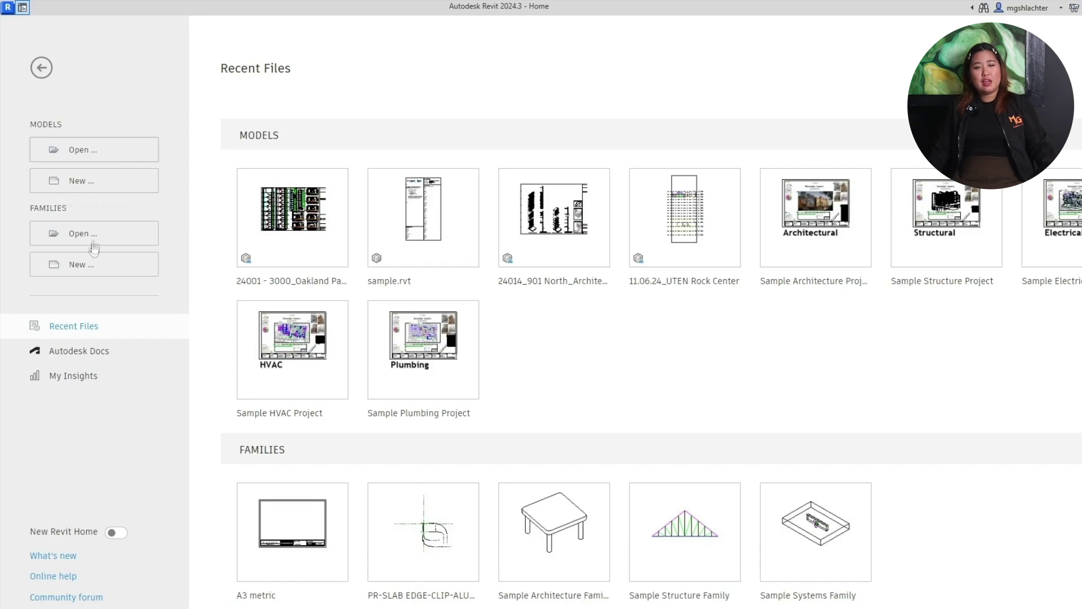
# Create a new title block family from the A3 metric template in the Titleblocks folder
pyautogui.click(92, 271)
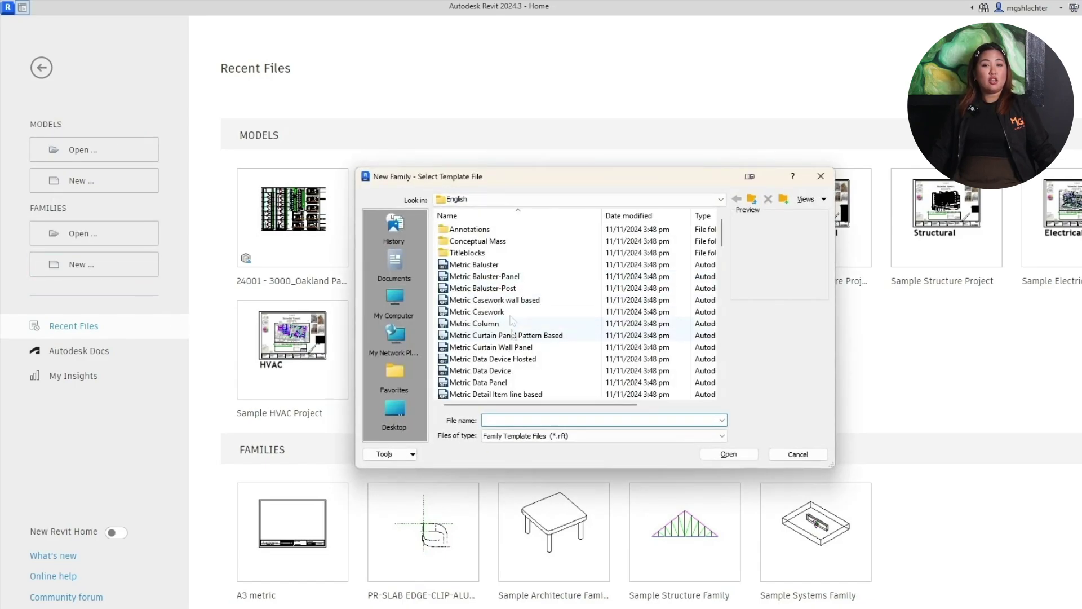
pyautogui.click(485, 254)
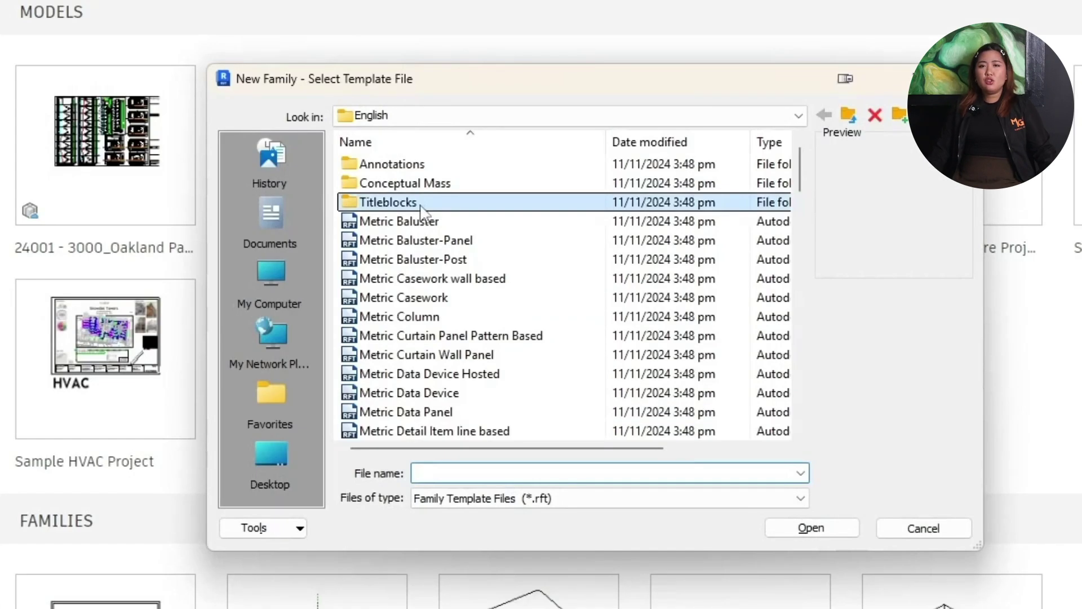
pyautogui.doubleClick(422, 208)
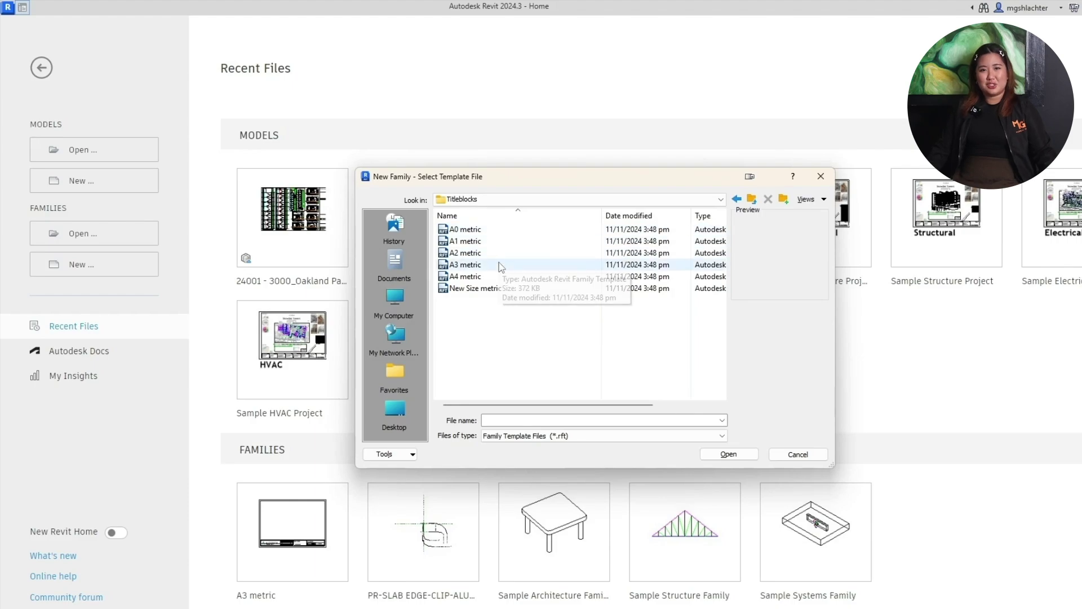
pyautogui.doubleClick(500, 266)
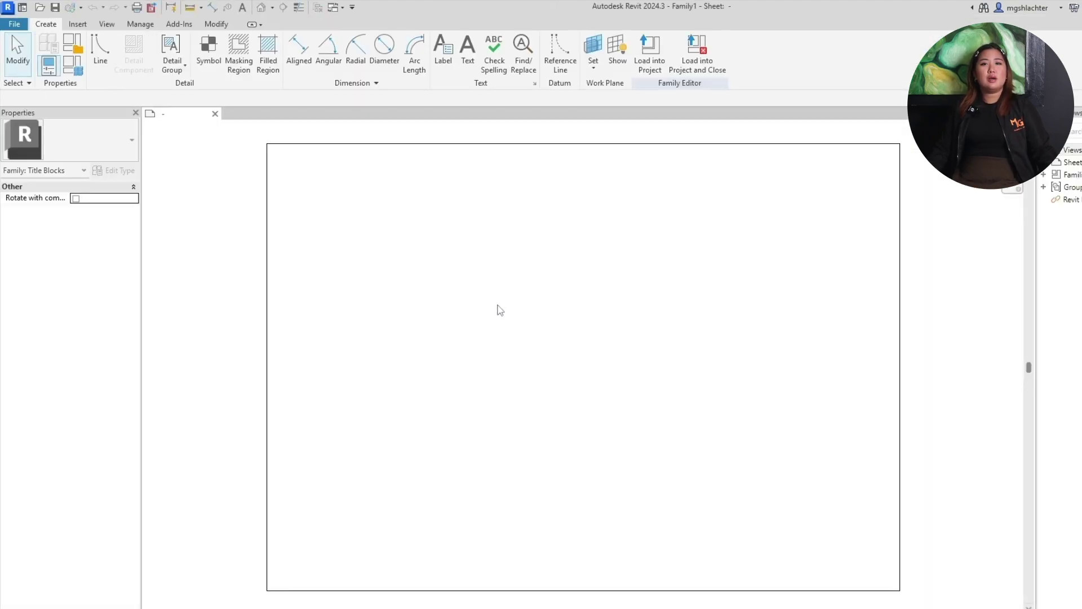
pyautogui.click(454, 145)
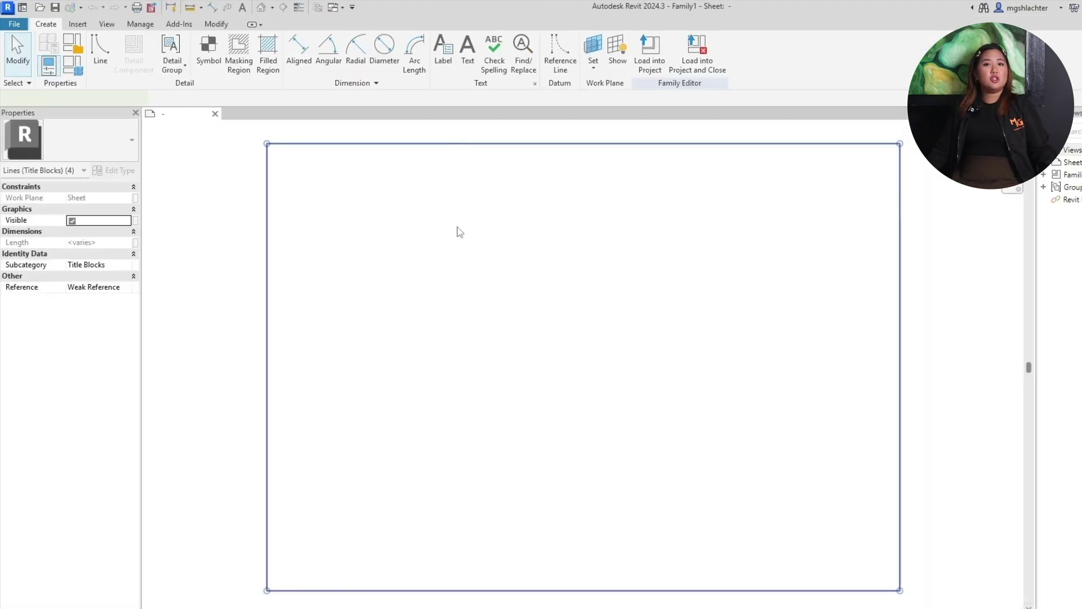
pyautogui.click(443, 225)
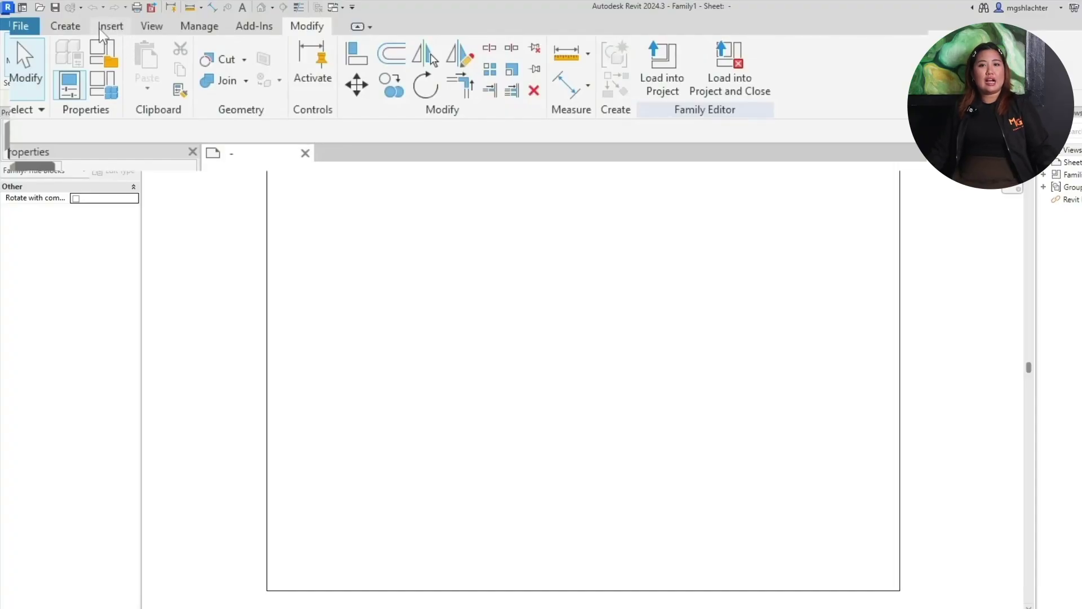
pyautogui.click(107, 26)
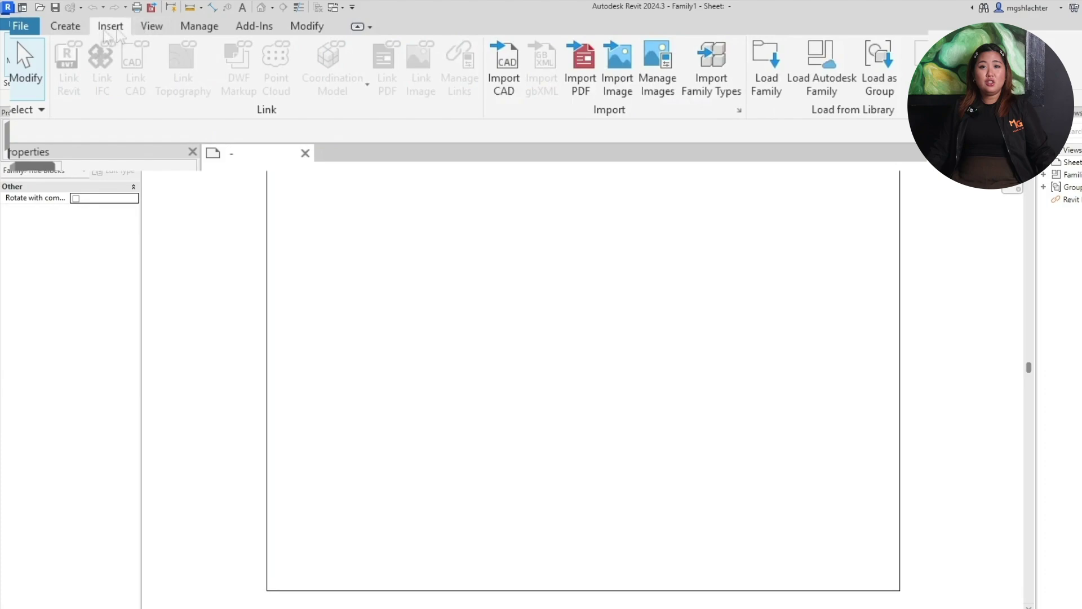
pyautogui.click(65, 26)
pyautogui.click(143, 65)
pyautogui.click(844, 82)
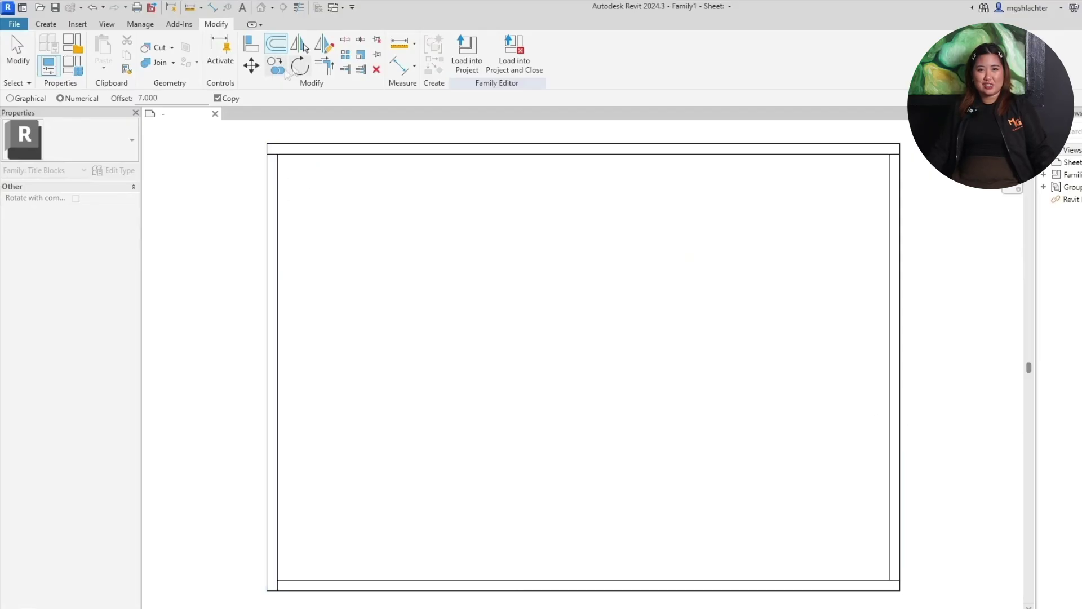
# Trim the inner border lines so they meet in clean closed corners
pyautogui.click(325, 66)
pyautogui.click(307, 582)
pyautogui.click(857, 155)
pyautogui.click(888, 191)
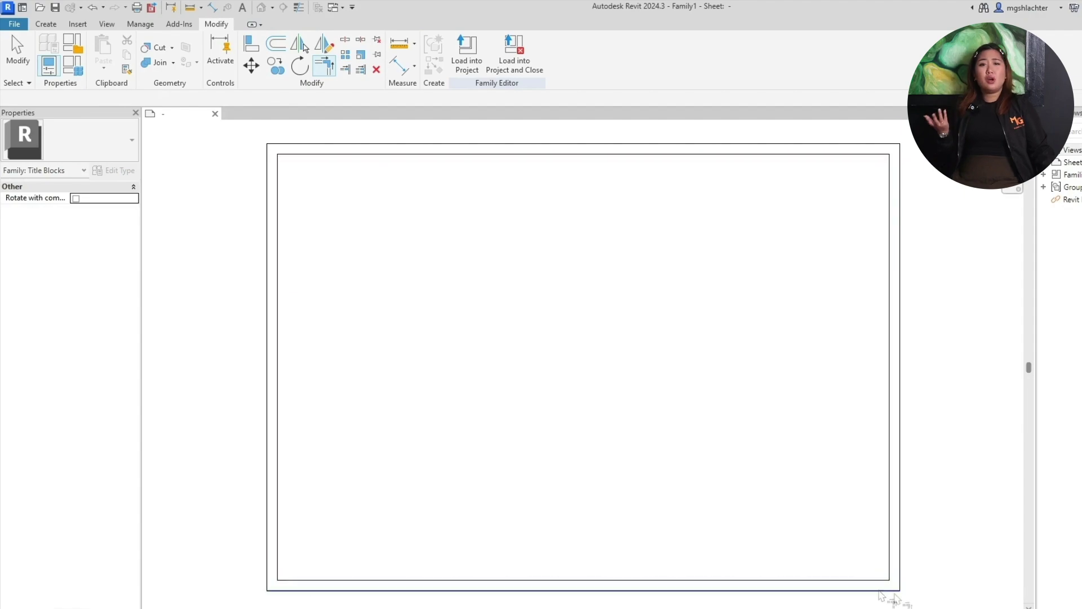
pyautogui.scroll(2, 902, 595)
pyautogui.press('Escape')
# Draw a horizontal line across the full width of the inner border near its lower edge to form a title strip
pyautogui.click(45, 24)
pyautogui.click(97, 55)
pyautogui.click(885, 504)
pyautogui.scroll(-3, 909, 498)
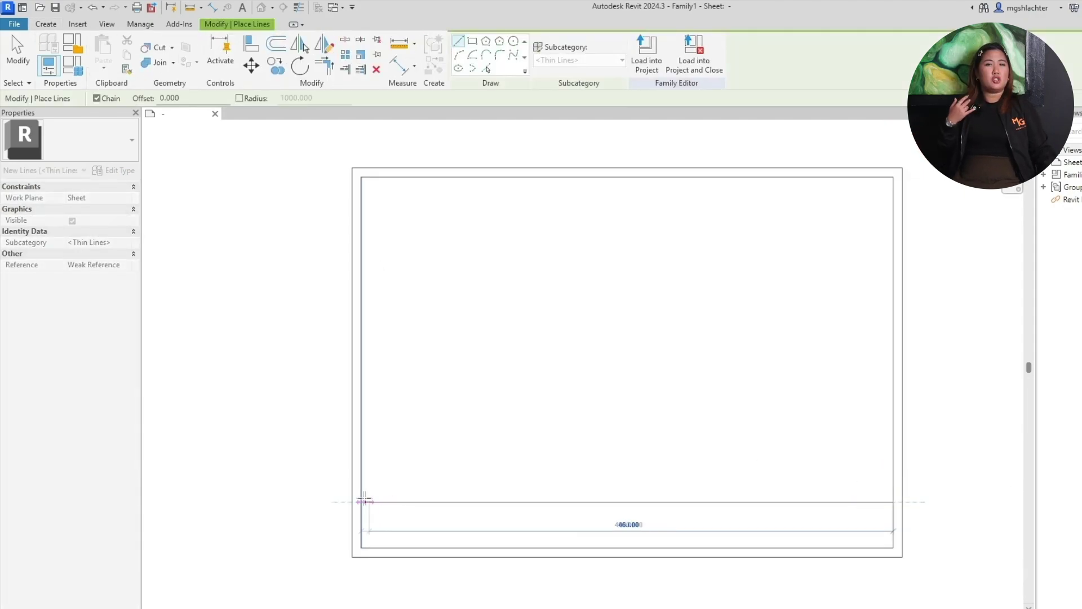
pyautogui.click(362, 501)
# Draw a rectangle about 104 mm wide and 30 mm high at the right end of the title strip
pyautogui.scroll(3, 952, 546)
pyautogui.click(472, 41)
pyautogui.scroll(1, 821, 527)
pyautogui.click(801, 547)
pyautogui.click(386, 427)
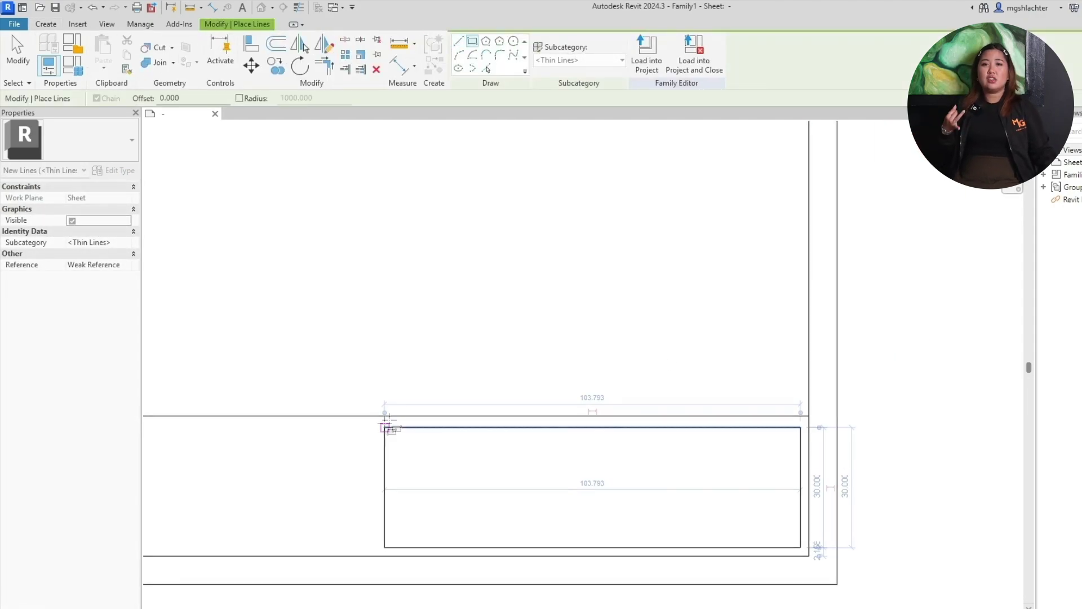
# Draw three connected lines forming a second box directly left of the rectangle in the title strip
pyautogui.click(459, 41)
pyautogui.scroll(-2, 632, 470)
pyautogui.click(494, 408)
pyautogui.click(275, 408)
pyautogui.click(275, 477)
pyautogui.click(495, 478)
# Divide the right-hand box with a horizontal line at mid-height and a vertical line splitting its lower half
pyautogui.click(495, 443)
pyautogui.click(733, 443)
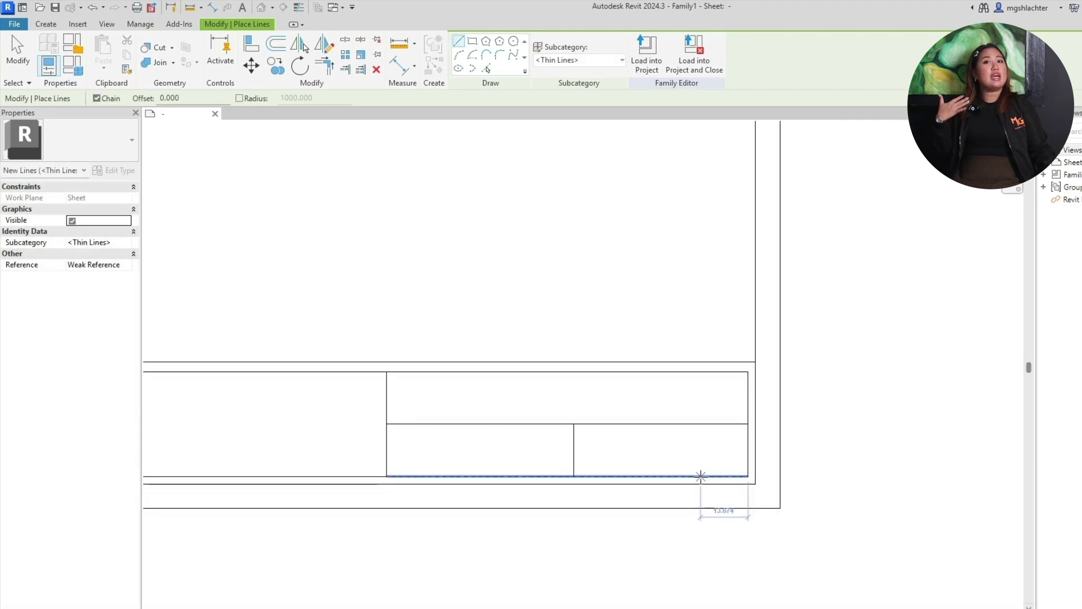
pyautogui.press('Escape')
pyautogui.press('Escape')
# Adjust the right-hand box's vertical lines so the short divider is centred in its lower half
pyautogui.scroll(-1, 693, 476)
pyautogui.click(505, 437)
pyautogui.click(465, 415)
pyautogui.click(506, 363)
pyautogui.click(472, 417)
pyautogui.click(864, 354)
pyautogui.scroll(1, 864, 354)
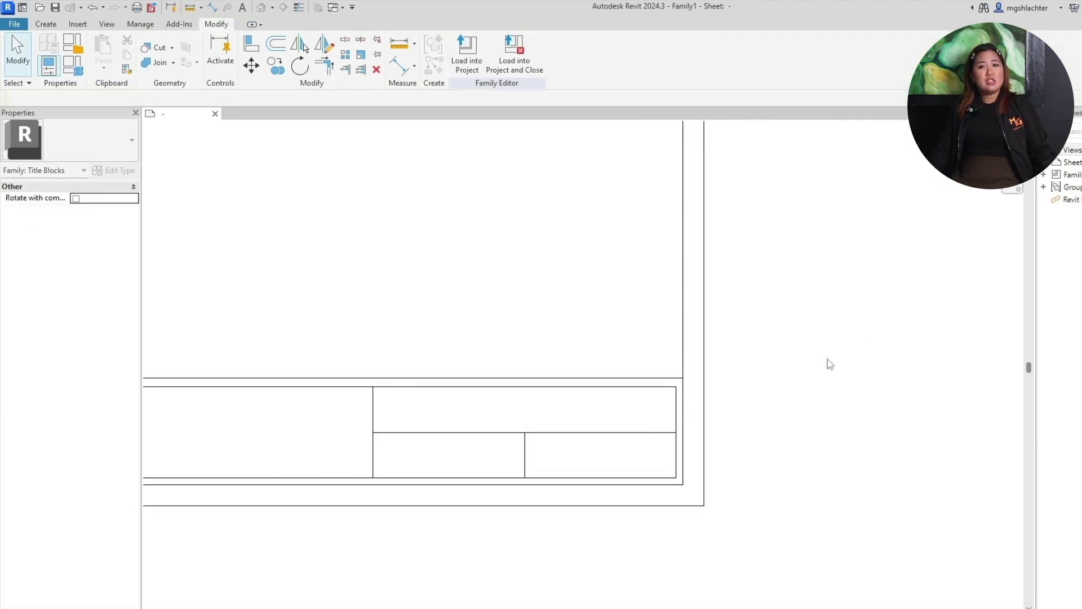
# Draw two adjoining rectangles 30 mm high to fill the left part of the title strip, the leftmost about 98 mm wide
pyautogui.scroll(-3, 864, 354)
pyautogui.click(46, 24)
pyautogui.click(102, 52)
pyautogui.click(472, 41)
pyautogui.click(558, 442)
pyautogui.click(355, 385)
pyautogui.scroll(-2, 592, 418)
pyautogui.click(412, 437)
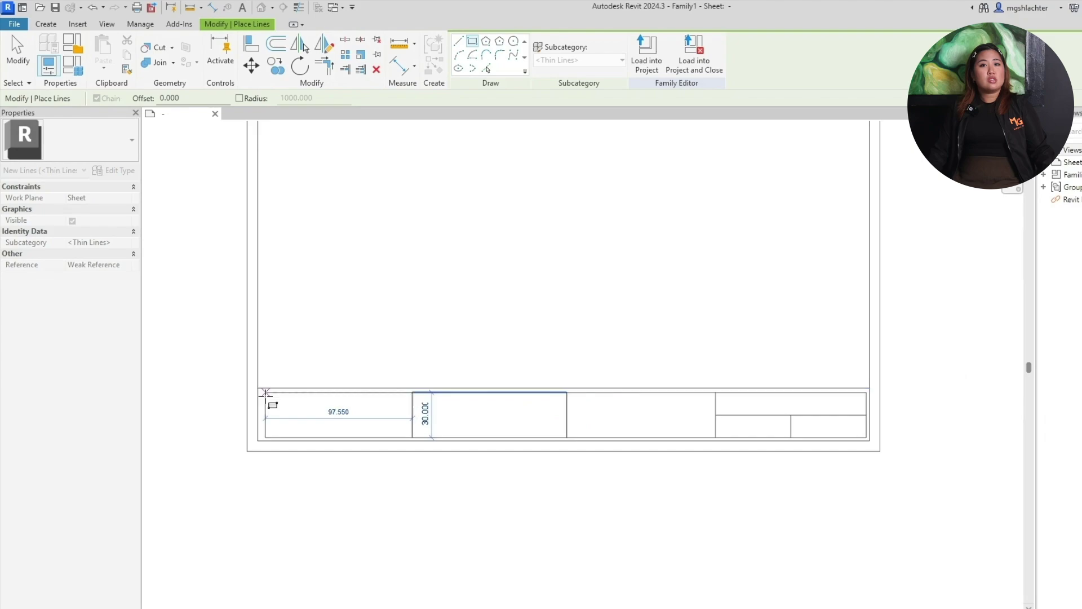
pyautogui.click(266, 392)
pyautogui.press('Escape')
pyautogui.press('Escape')
# Draw a horizontal line across the leftmost box of the title strip, below its mid-height
pyautogui.scroll(-3, 493, 341)
pyautogui.scroll(5, 524, 386)
pyautogui.press('l')
pyautogui.press('i')
pyautogui.click(186, 404)
pyautogui.click(358, 404)
# Copy horizontal lines in the right-hand box to form a full-width top row and narrow rows beneath it
pyautogui.scroll(7, 806, 426)
pyautogui.click(701, 400)
pyautogui.press('c')
pyautogui.press('o')
pyautogui.scroll(-3, 529, 422)
pyautogui.click(761, 414)
pyautogui.press('c')
pyautogui.press('o')
pyautogui.moveTo(928, 414); pyautogui.dragTo(751, 414)
pyautogui.scroll(-5, 830, 537)
# Place a label with the Project Name parameter in the second box of the title strip
pyautogui.moveTo(735, 364); pyautogui.dragTo(685, 406, button='middle')
pyautogui.scroll(1, 457, 338)
pyautogui.click(45, 25)
pyautogui.click(471, 52)
pyautogui.scroll(3, 428, 548)
pyautogui.click(421, 547)
pyautogui.scroll(-10, 414, 361)
pyautogui.click(397, 371)
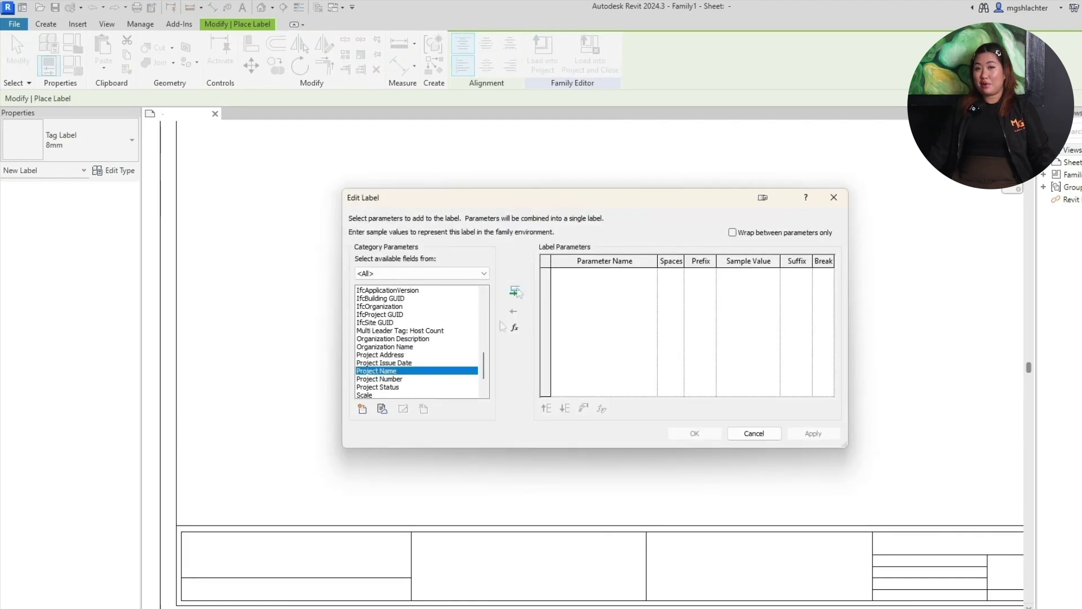
pyautogui.click(515, 292)
pyautogui.click(694, 434)
# Place a label with the Sheet Number parameter in the third box of the title strip
pyautogui.click(657, 545)
pyautogui.scroll(-6, 414, 361)
pyautogui.click(389, 387)
pyautogui.click(515, 291)
pyautogui.click(694, 433)
# Place a label with the Drawn By parameter below the sheet number
pyautogui.scroll(-1, 789, 507)
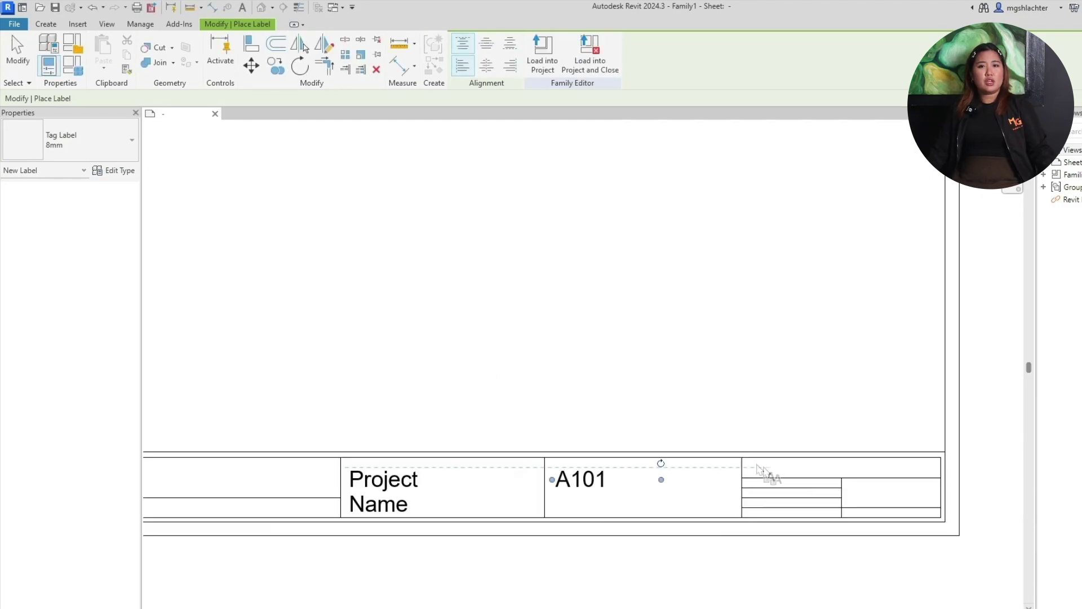
pyautogui.click(554, 510)
pyautogui.scroll(-3, 414, 349)
pyautogui.click(389, 355)
pyautogui.click(515, 291)
pyautogui.click(695, 434)
# Place a label with the Scale parameter at the lower edge of the right-hand box
pyautogui.click(844, 507)
pyautogui.scroll(-6, 414, 344)
pyautogui.click(695, 433)
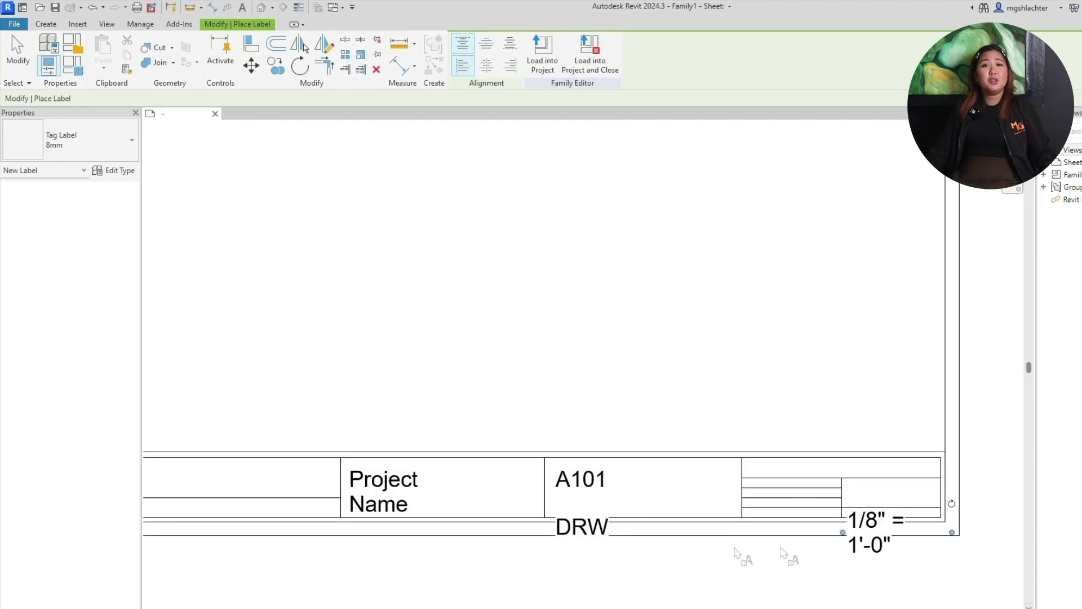
# Duplicate the Project Name label's type as 10mm and as 5mm, giving the 5mm type a 5 mm text size
pyautogui.click(384, 491)
pyautogui.click(113, 170)
pyautogui.click(615, 159)
pyautogui.write('10mm')
pyautogui.click(614, 159)
pyautogui.write('5mm')
pyautogui.click(531, 353)
pyautogui.write('5mm')
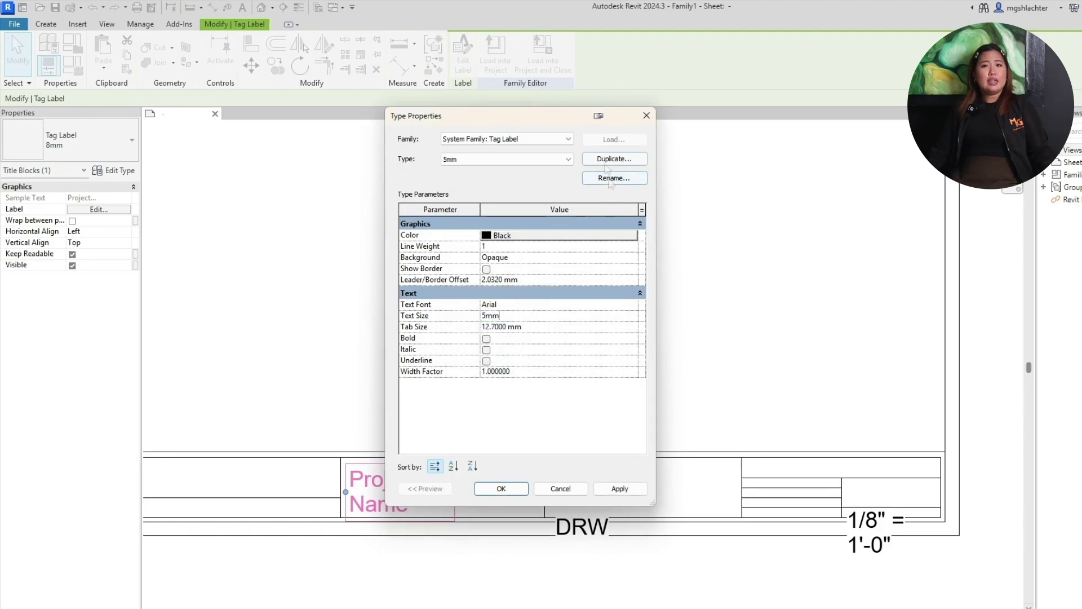
# Duplicate the label type as 2.5mm and set its text size to 2.5 mm
pyautogui.click(614, 159)
pyautogui.write('2.5mm')
pyautogui.click(531, 353)
pyautogui.write('2.5')
pyautogui.click(501, 489)
# Apply the 5mm type to the Project Name label and the 2.5mm type to the scale label
pyautogui.click(69, 140)
pyautogui.click(78, 217)
pyautogui.click(871, 530)
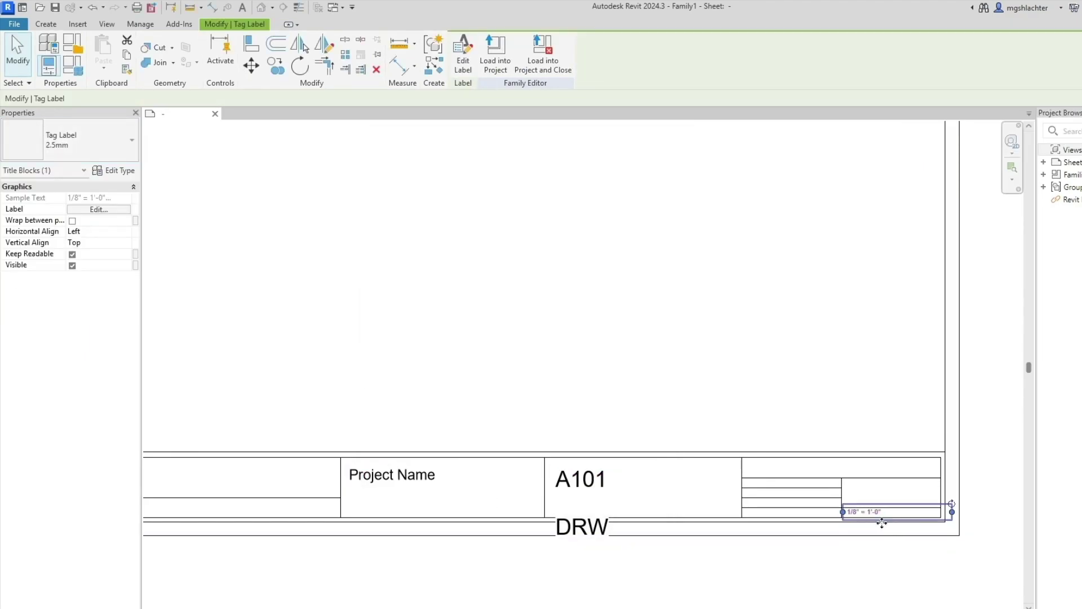
pyautogui.click(68, 210)
# Set the Drawn By label to 2.5mm and position the scale, Drawn By and sheet number labels in the right-hand box's cells
pyautogui.moveTo(823, 507); pyautogui.dragTo(911, 509)
pyautogui.click(394, 505)
pyautogui.click(68, 139)
pyautogui.click(67, 210)
pyautogui.moveTo(355, 498); pyautogui.dragTo(756, 456)
pyautogui.moveTo(373, 439); pyautogui.dragTo(946, 439)
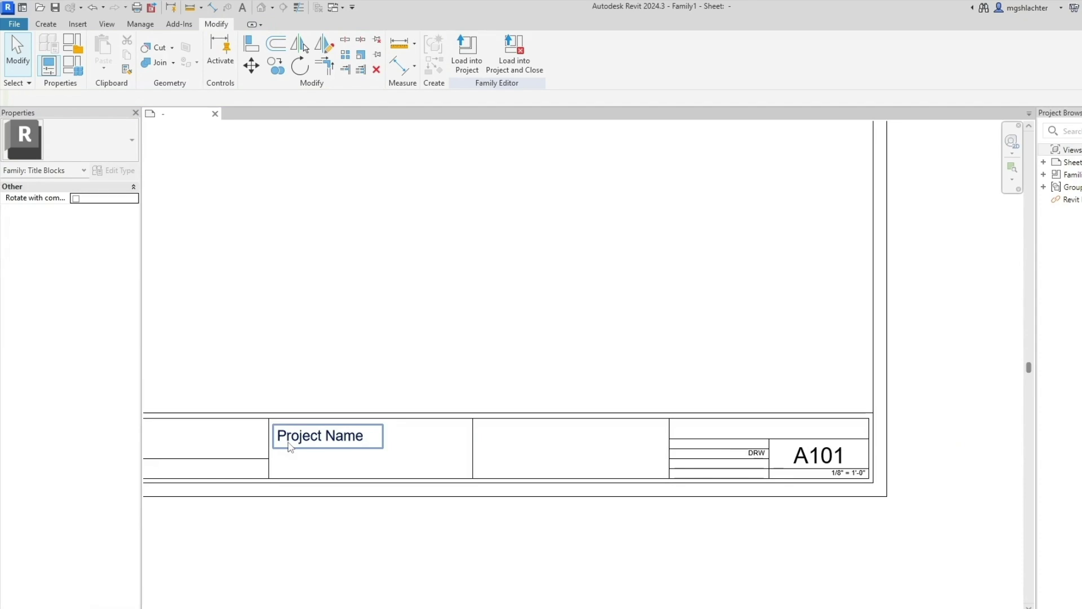
# Move the Project Name label toward the middle of its box and place a Client Name label beneath it
pyautogui.click(290, 442)
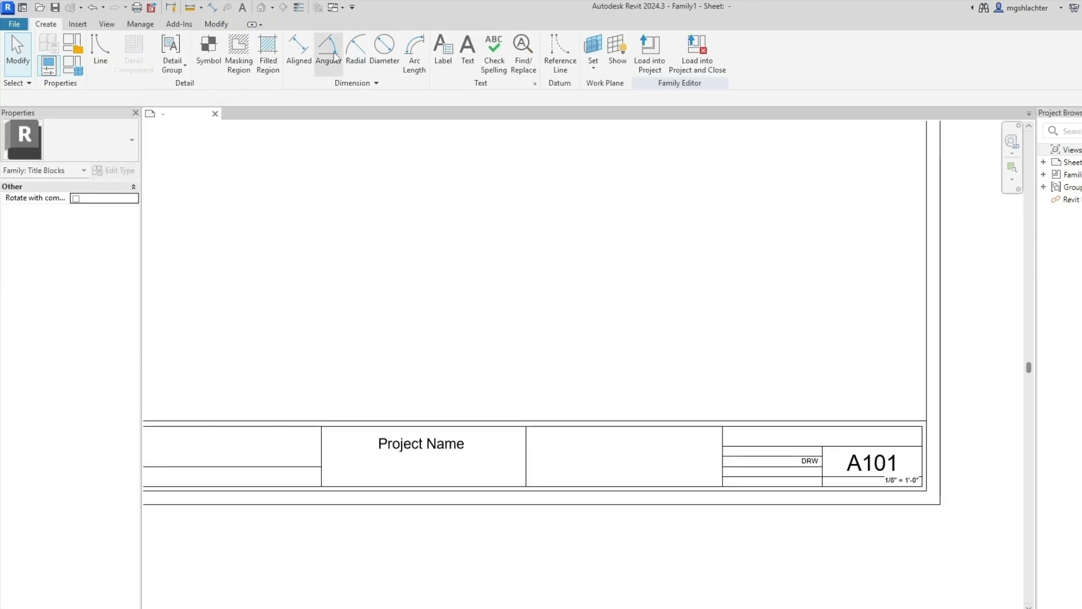
pyautogui.click(435, 50)
pyautogui.click(461, 333)
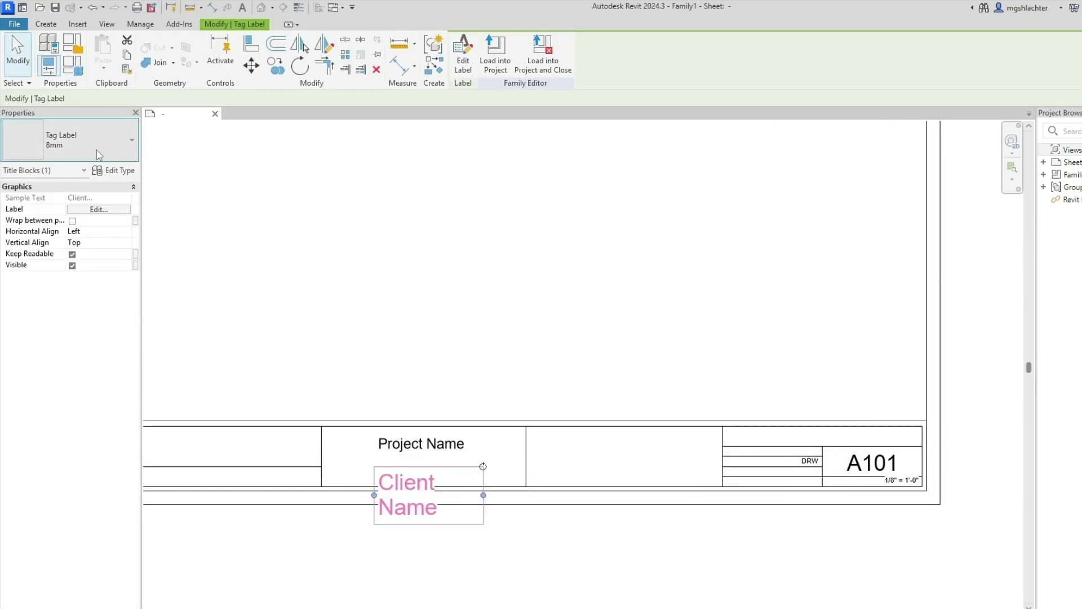
# Set the Client Name label to the 5mm type and centre-align both the Project Name and Client Name labels
pyautogui.click(132, 139)
pyautogui.click(429, 443)
pyautogui.click(98, 231)
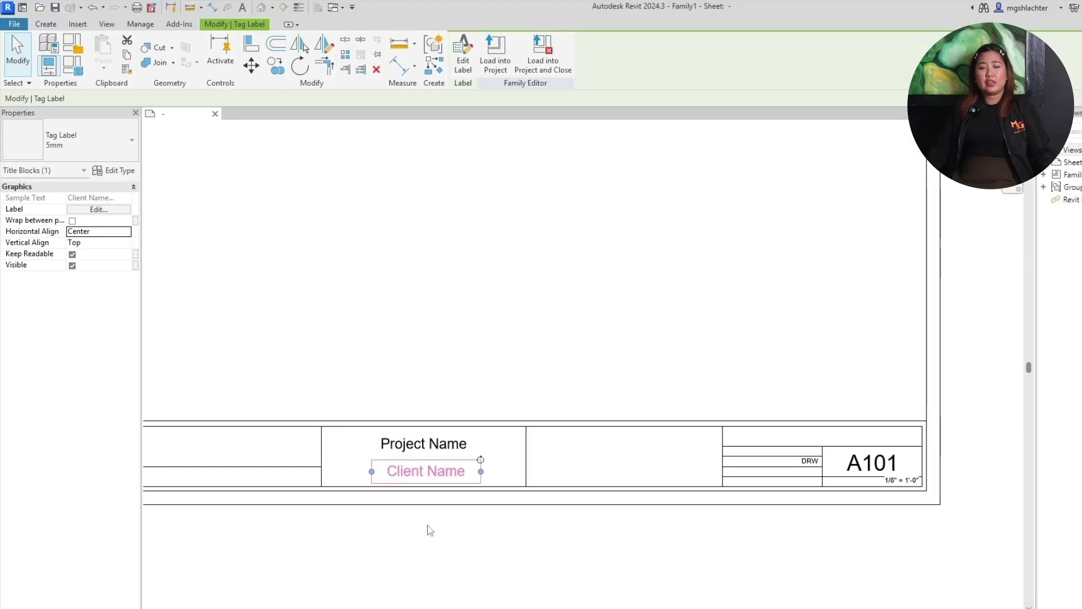
pyautogui.click(425, 526)
# Place a label with the Sheet Name parameter in the right-hand box
pyautogui.scroll(5, 599, 469)
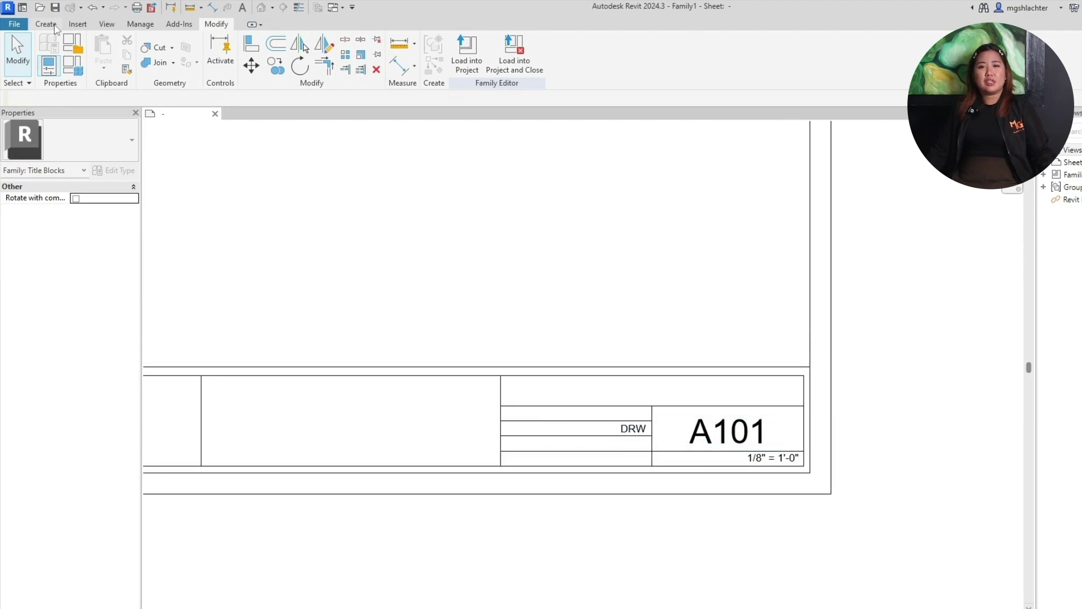
pyautogui.click(46, 23)
pyautogui.click(416, 48)
pyautogui.click(592, 402)
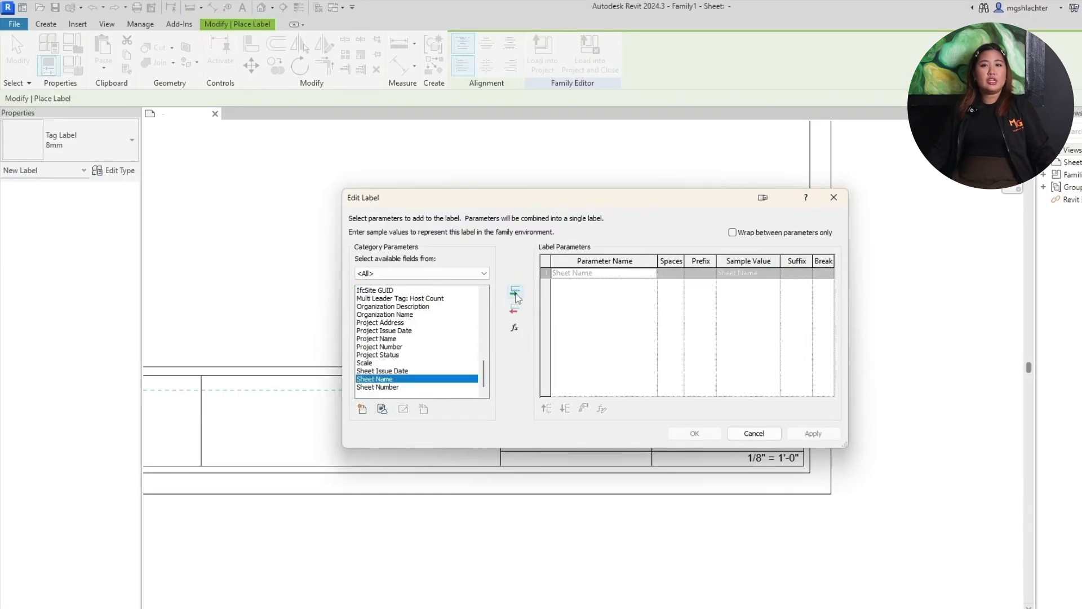
pyautogui.click(694, 432)
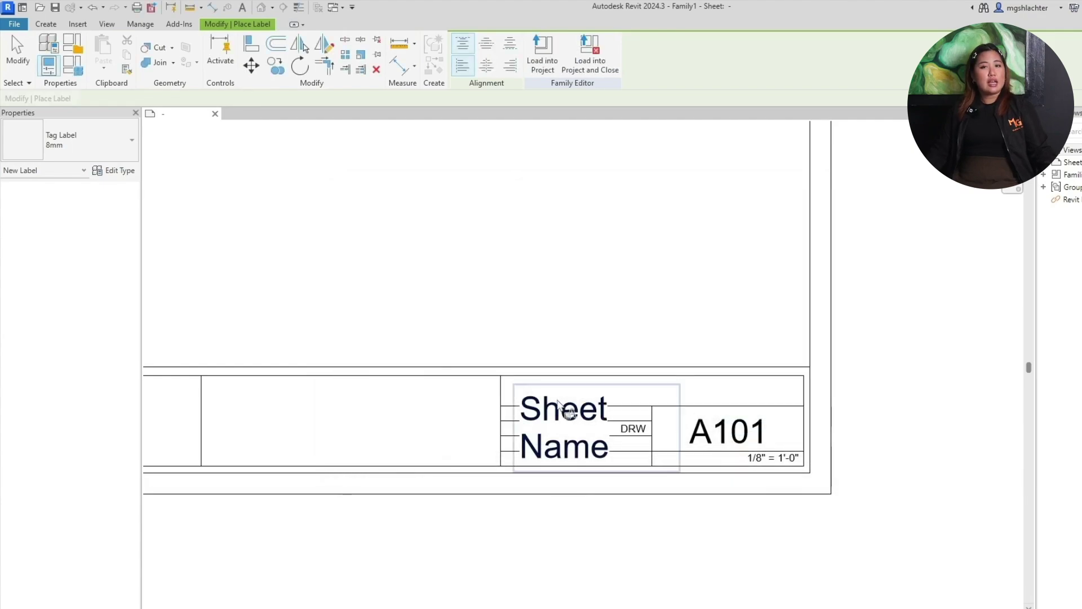
# Change the Sheet Name label to the 5mm type and move it into the top row of the right-hand box
pyautogui.click(558, 402)
pyautogui.click(81, 156)
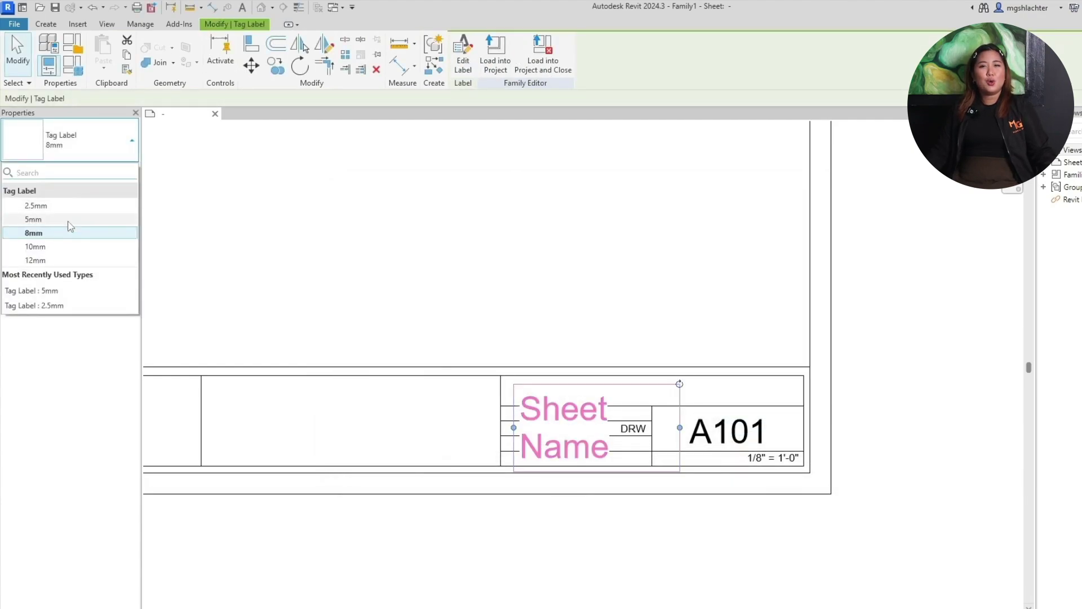
pyautogui.click(67, 221)
pyautogui.moveTo(557, 399); pyautogui.dragTo(545, 384)
pyautogui.click(528, 334)
# Place a label with the Date/Time Stamp parameter below the Drawn By label
pyautogui.scroll(-5, 642, 471)
pyautogui.scroll(4, 642, 472)
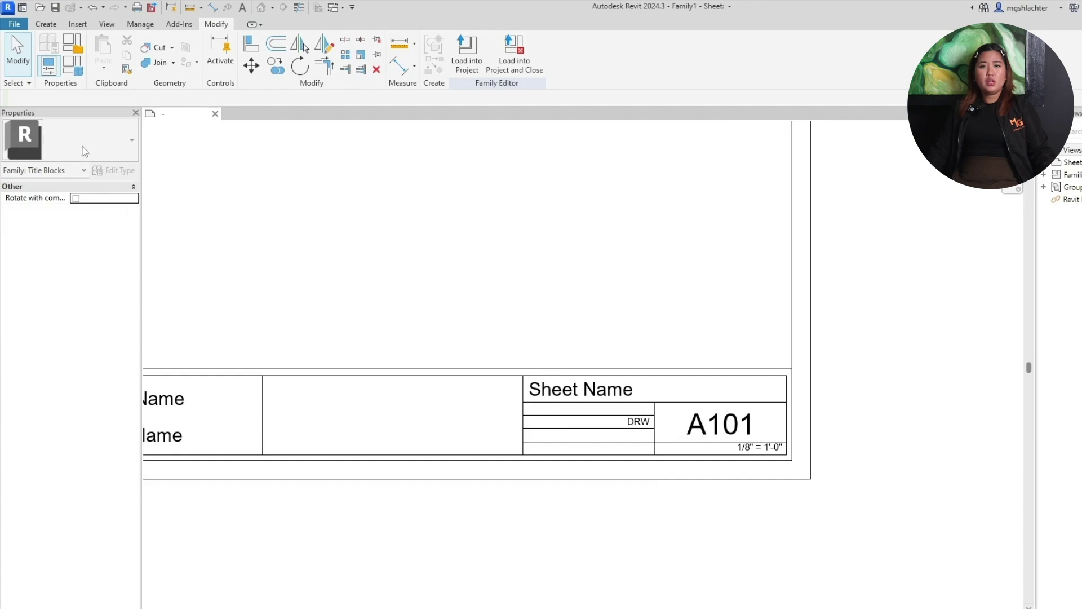
pyautogui.click(43, 26)
pyautogui.click(443, 51)
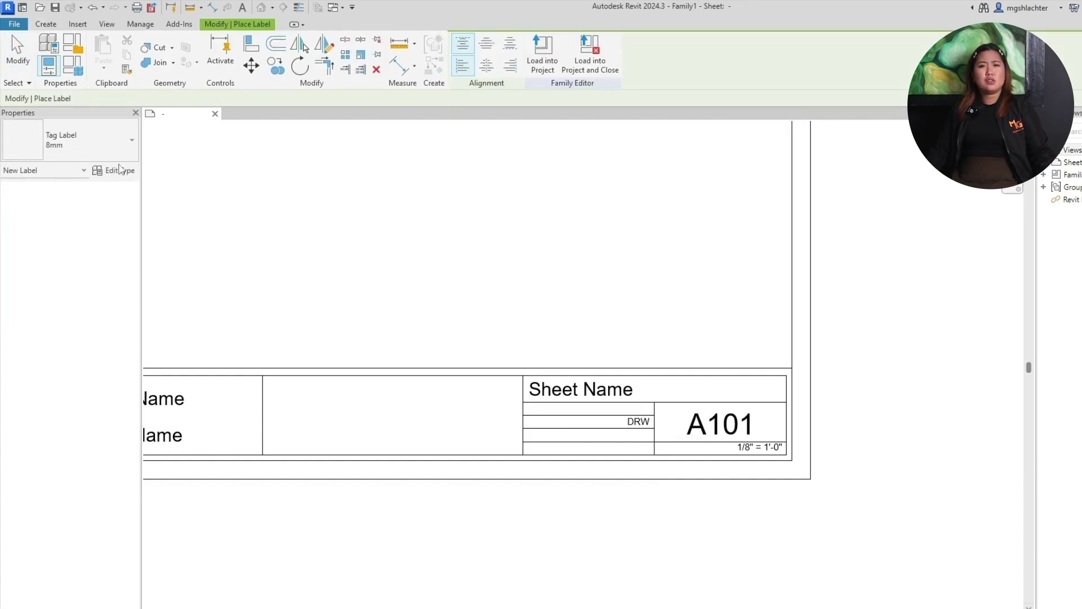
pyautogui.scroll(2, 603, 450)
pyautogui.click(624, 430)
pyautogui.scroll(-7, 440, 350)
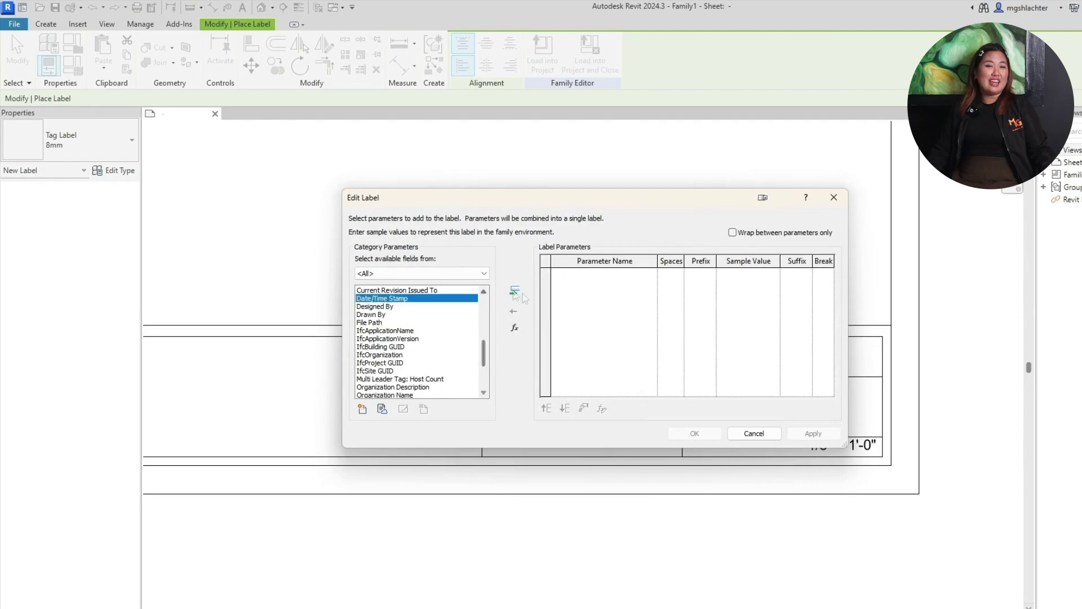
pyautogui.click(694, 433)
pyautogui.press('Escape')
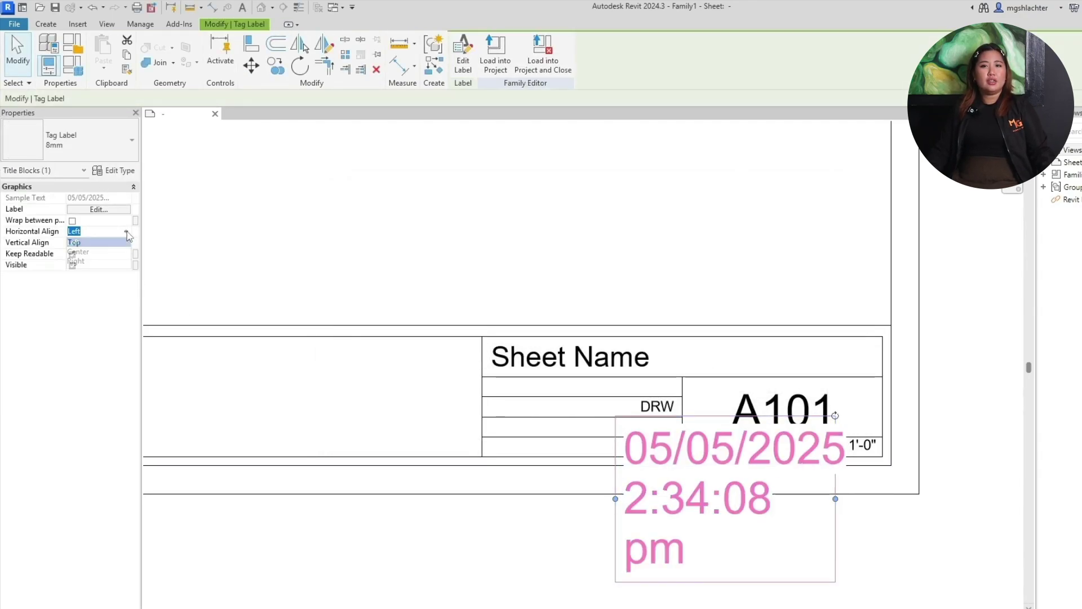
# Right-align the date/time label and change it to the 2.5mm type
pyautogui.click(110, 262)
pyautogui.click(84, 141)
pyautogui.click(83, 204)
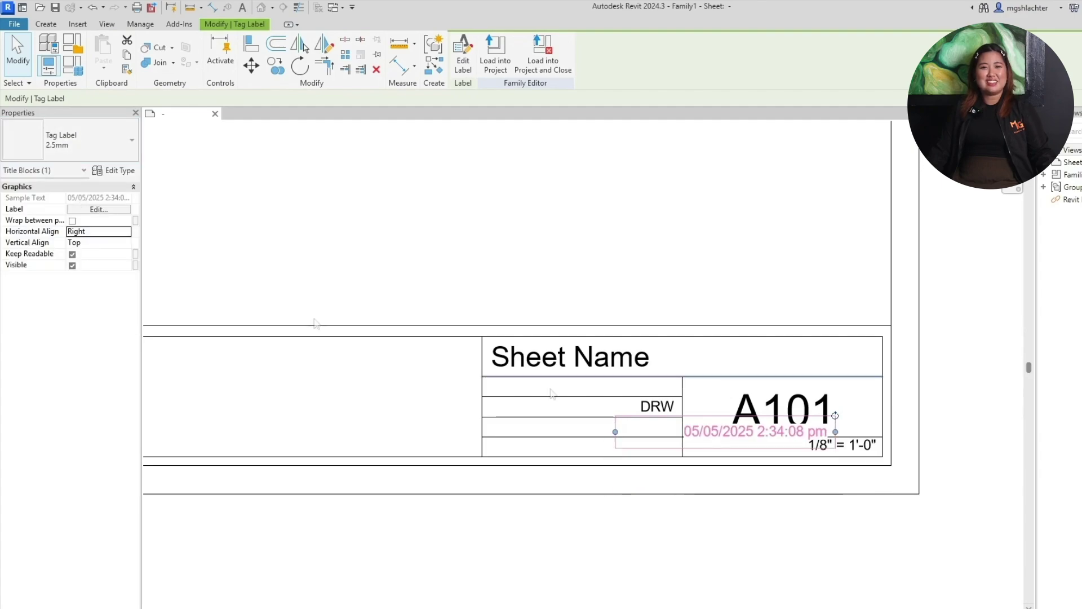
# Move the date/time label into the row below the Drawn By label and narrow its text box
pyautogui.moveTo(688, 428); pyautogui.dragTo(557, 424)
pyautogui.moveTo(467, 427); pyautogui.dragTo(566, 424)
pyautogui.click(618, 507)
# Remove the time from the Date/Time Stamp label's sample value, leaving only the date 05/05/2025
pyautogui.scroll(1, 646, 486)
pyautogui.click(595, 413)
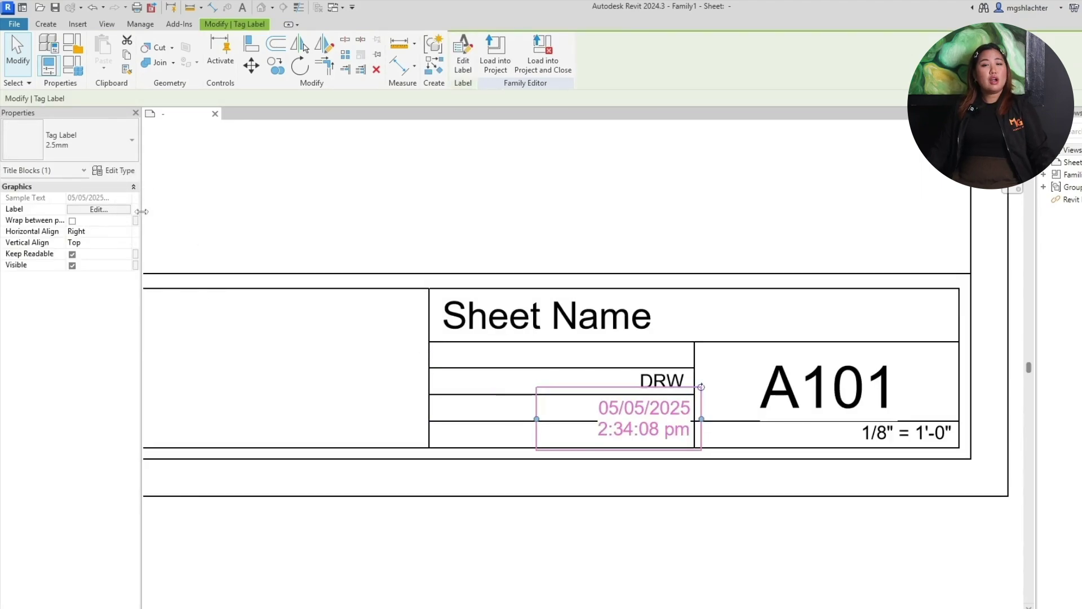
pyautogui.click(99, 210)
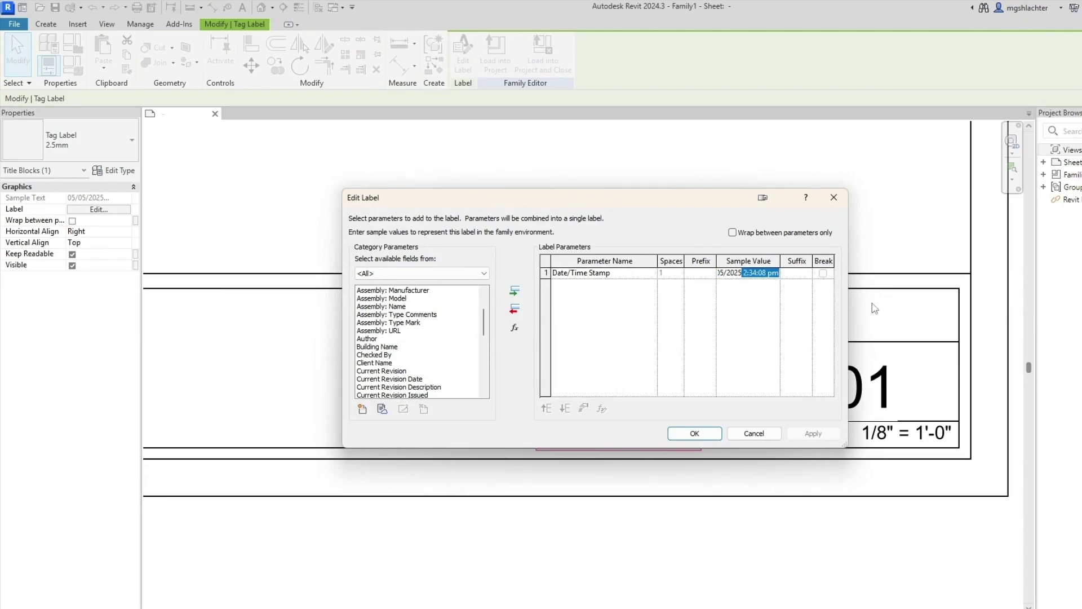
pyautogui.click(690, 433)
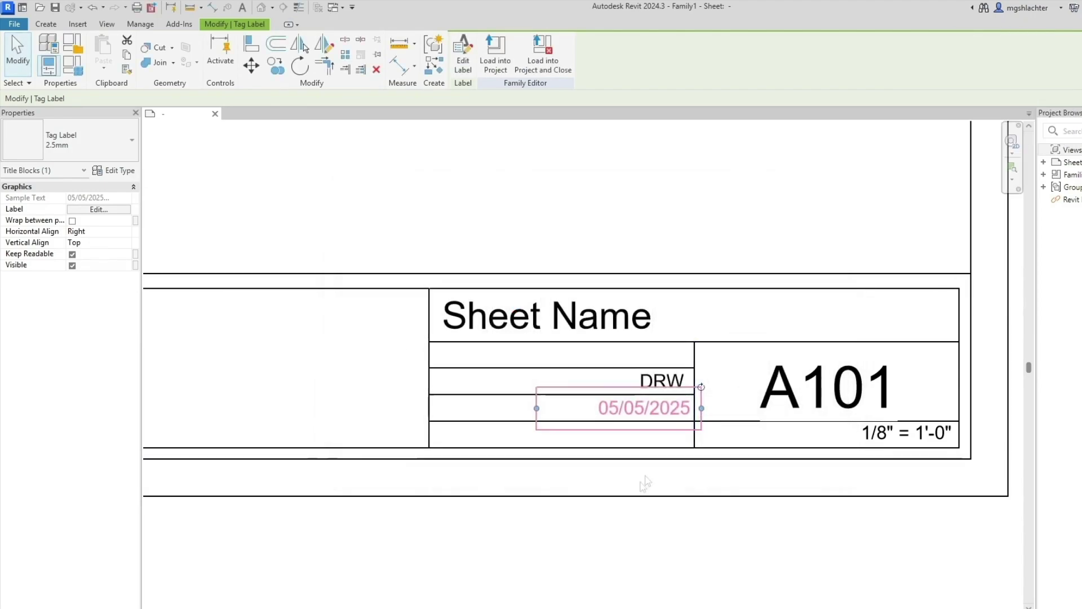
# Start the Text tool and create a text type named 2.5mm with its own text size
pyautogui.click(626, 534)
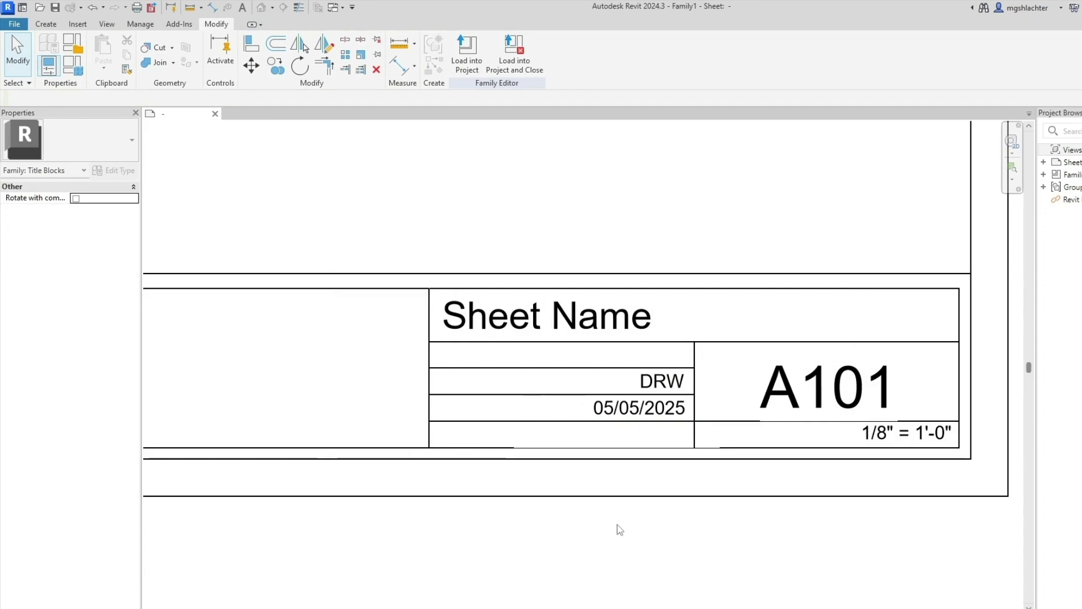
pyautogui.scroll(-5, 582, 463)
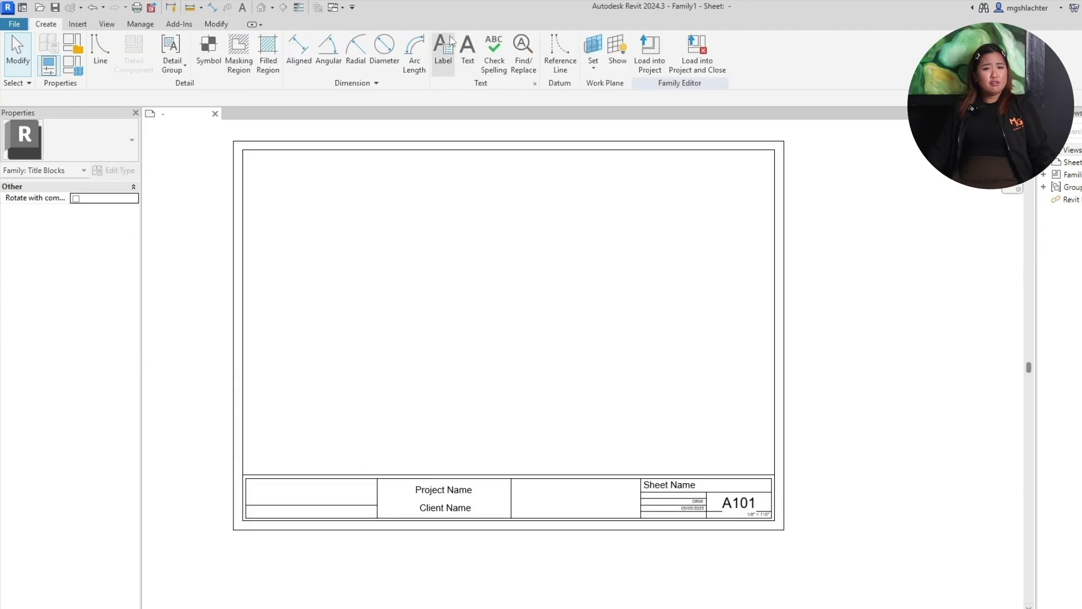
pyautogui.click(463, 50)
pyautogui.scroll(5, 439, 427)
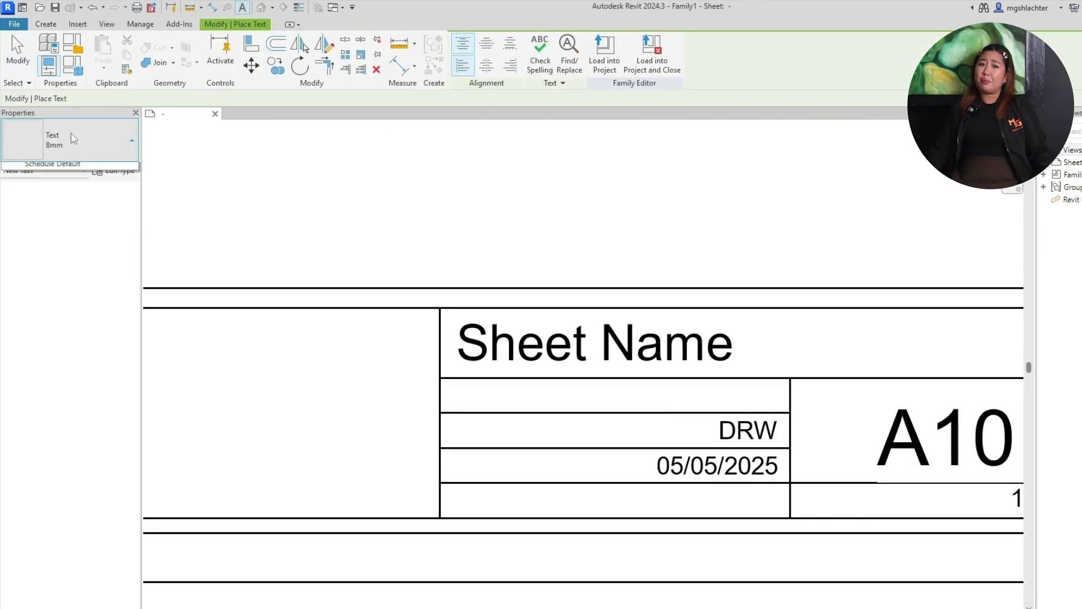
pyautogui.click(115, 170)
pyautogui.click(611, 162)
pyautogui.click(531, 352)
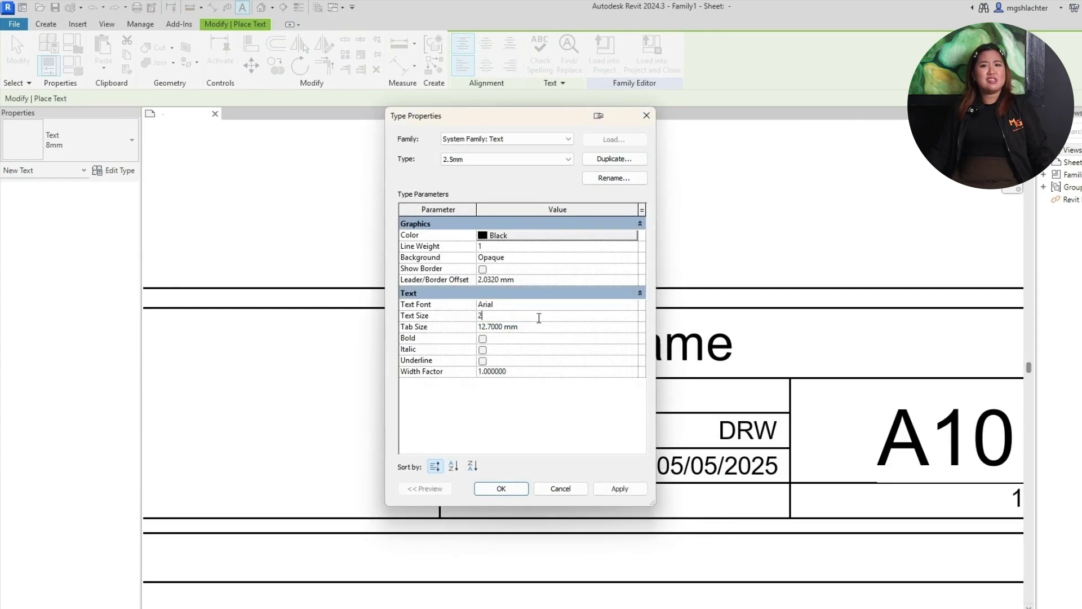
pyautogui.click(501, 488)
# Place the text "DRAWN BY:" in the same row as the DRW label and align it with that label
pyautogui.click(459, 430)
pyautogui.write('DRAWN BY')
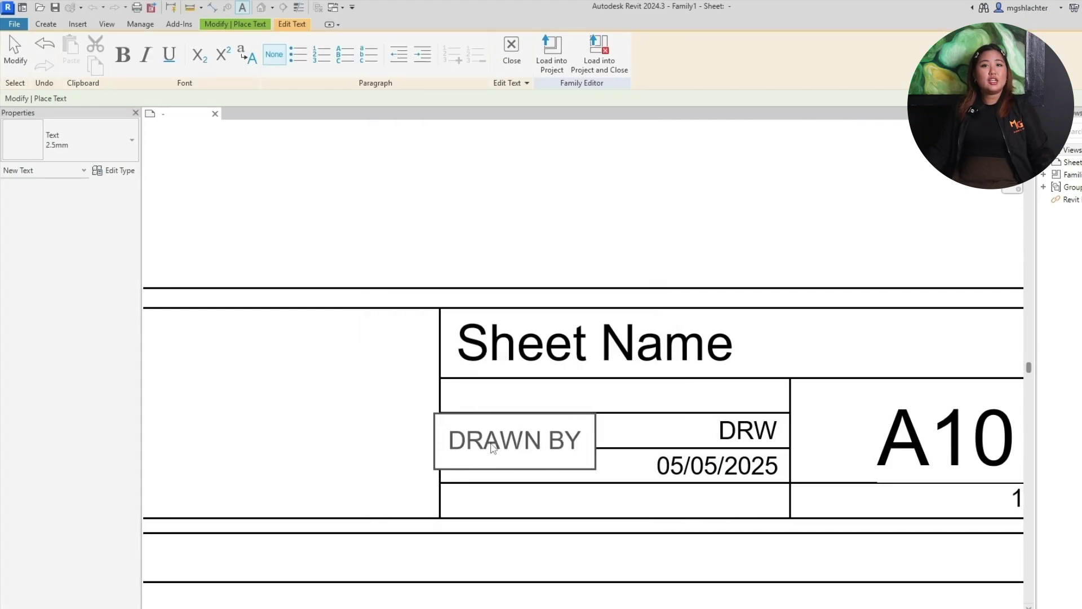
pyautogui.write(':')
pyautogui.press('Escape')
pyautogui.press('Escape')
pyautogui.moveTo(466, 441); pyautogui.dragTo(466, 430)
# Copy the DRAWN BY: text down one row, beside the date label
pyautogui.press('c')
pyautogui.press('o')
pyautogui.click(440, 413)
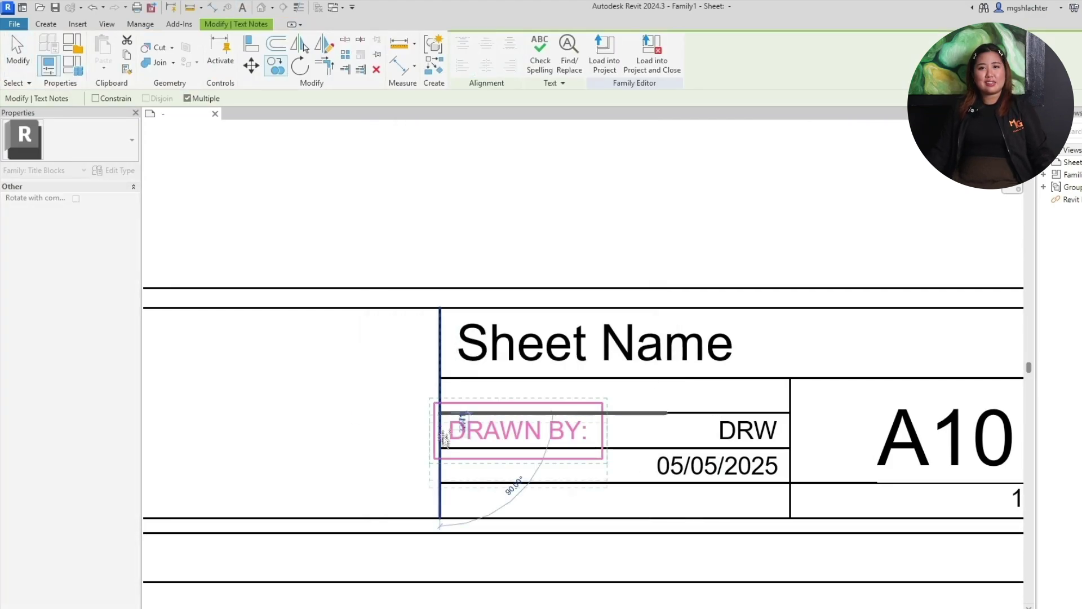
pyautogui.click(440, 447)
pyautogui.press('Escape')
# Change the copied text beside the date label to "DATE:"
pyautogui.doubleClick(478, 468)
pyautogui.hotkey('ctrl', 's')
pyautogui.click(617, 421)
pyautogui.doubleClick(552, 473)
pyautogui.hotkey('ctrl', 'a')
pyautogui.write('DATE"')
pyautogui.click(521, 264)
pyautogui.click(510, 242)
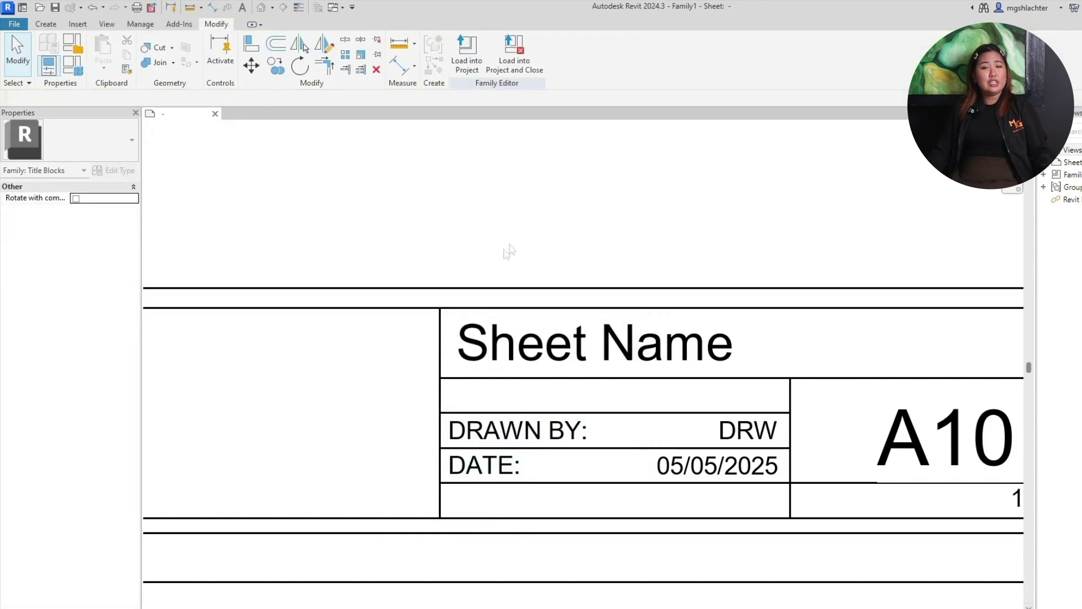
# Copy the DATE: text into the scale row beneath the A101 sheet number
pyautogui.moveTo(739, 467); pyautogui.dragTo(398, 386, button='middle')
pyautogui.scroll(-2, 398, 387)
pyautogui.click(227, 387)
pyautogui.press('c')
pyautogui.press('o')
pyautogui.click(200, 374)
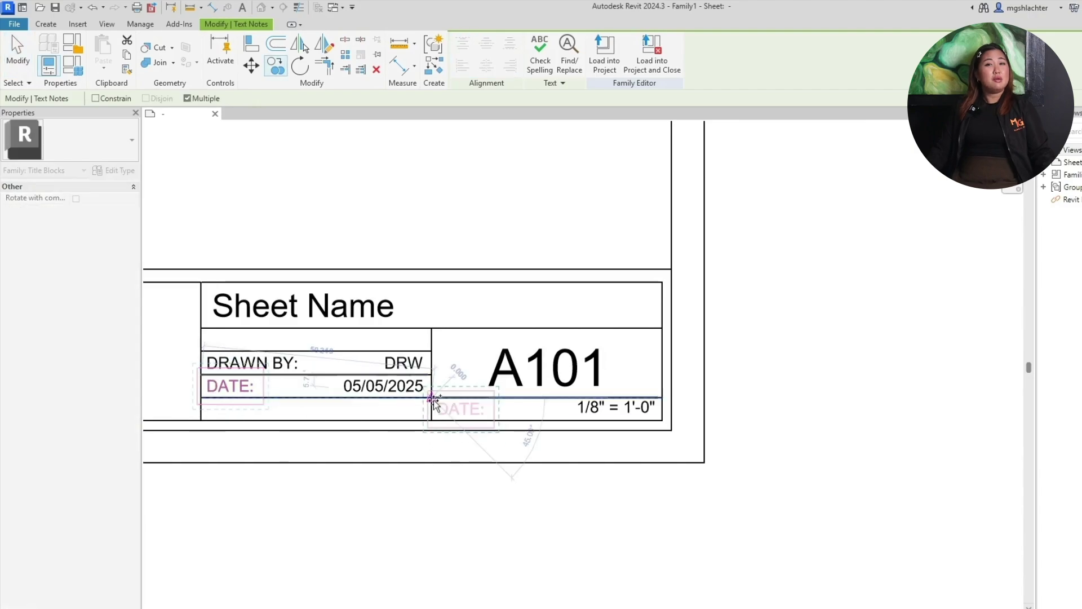
pyautogui.click(430, 397)
# Change the copied text in the scale row to "SCALE:"
pyautogui.scroll(2, 443, 410)
pyautogui.doubleClick(486, 410)
pyautogui.click(456, 219)
pyautogui.click(467, 242)
pyautogui.scroll(-5, 524, 389)
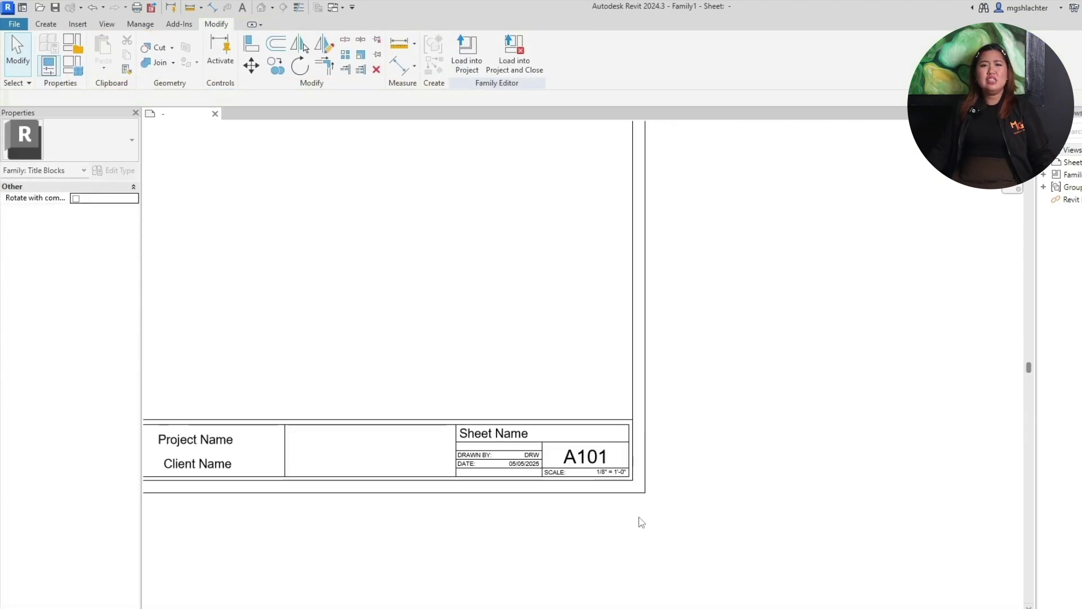
# Copy the DRAWN BY: text into the empty row above it and change the copy to "PROJECT NUMBER:"
pyautogui.scroll(4, 528, 462)
pyautogui.click(418, 454)
pyautogui.press('c')
pyautogui.press('o')
pyautogui.click(353, 466)
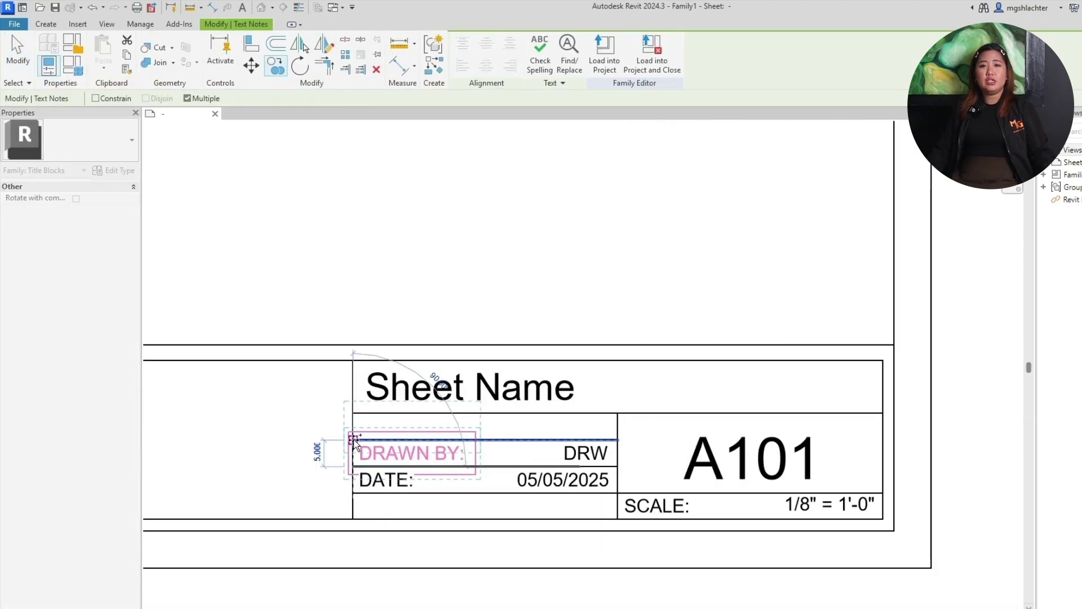
pyautogui.click(353, 440)
pyautogui.doubleClick(428, 426)
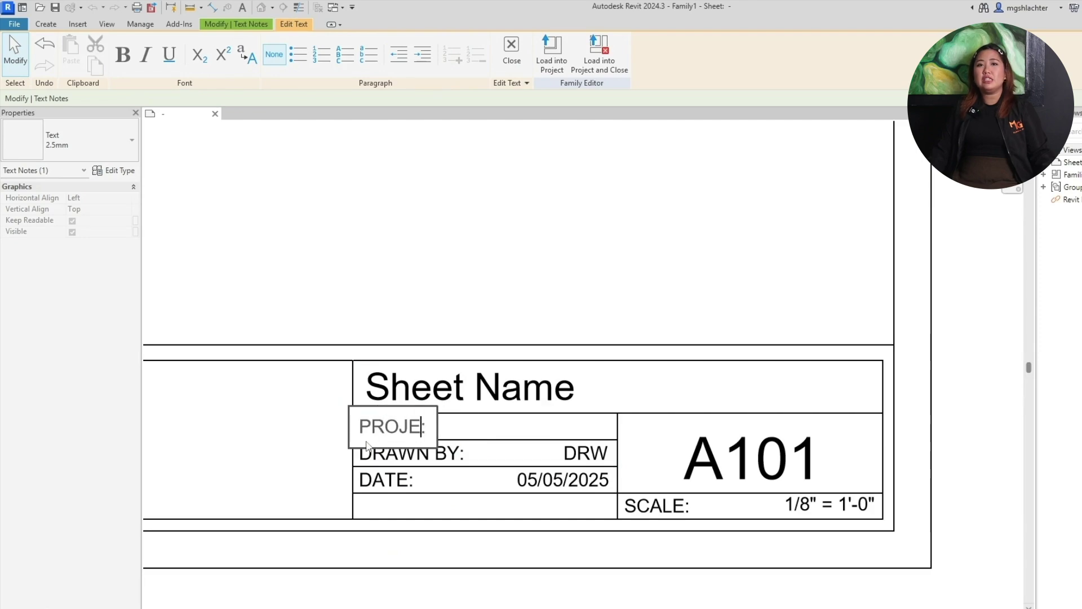
pyautogui.press('Escape')
pyautogui.scroll(-3, 367, 445)
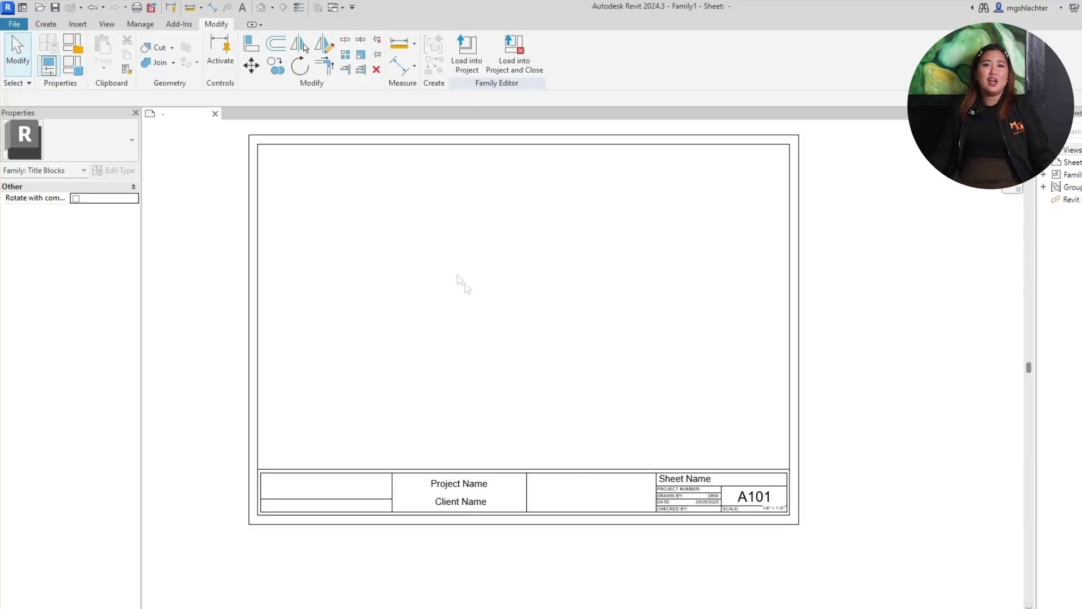
# Import the image MGS Logo Line 1.png from the Pictures folder and place it over the first cell of the title strip
pyautogui.scroll(1, 457, 275)
pyautogui.click(80, 25)
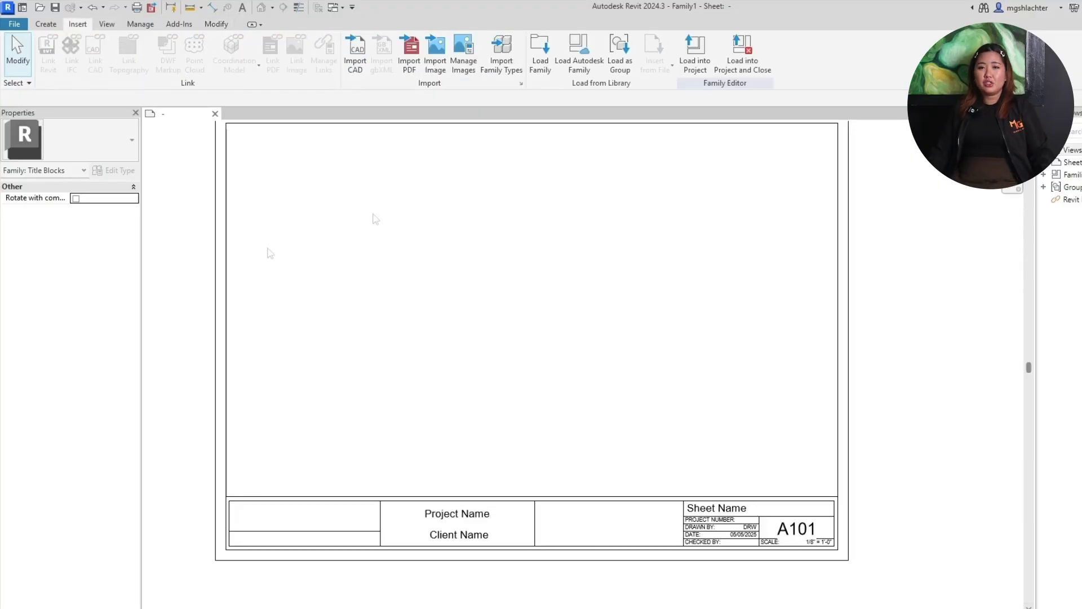
pyautogui.scroll(2, 378, 215)
pyautogui.click(435, 53)
pyautogui.click(509, 200)
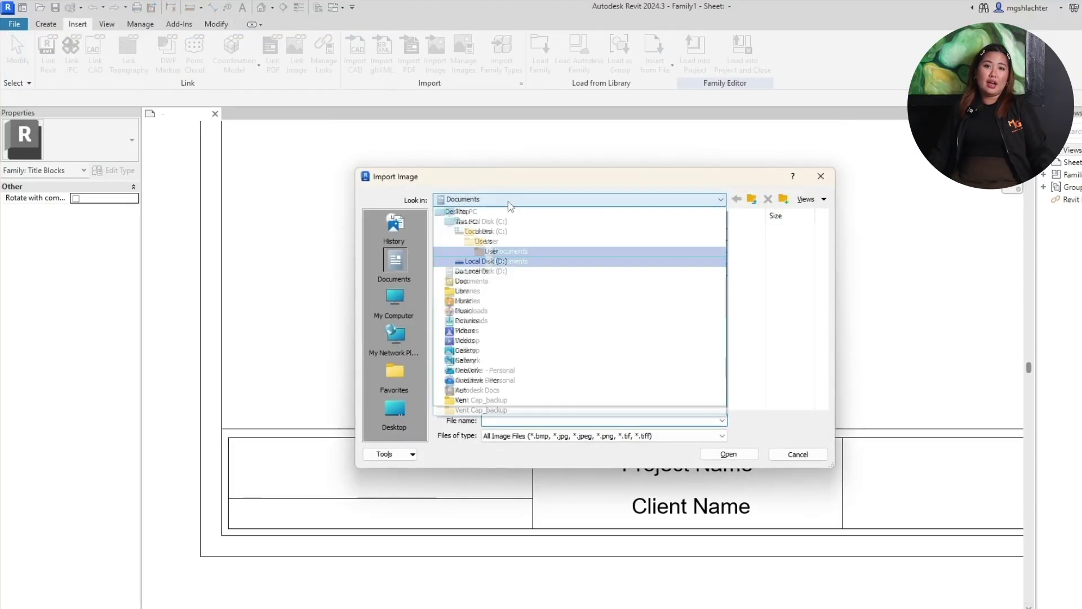
pyautogui.click(465, 330)
pyautogui.click(530, 314)
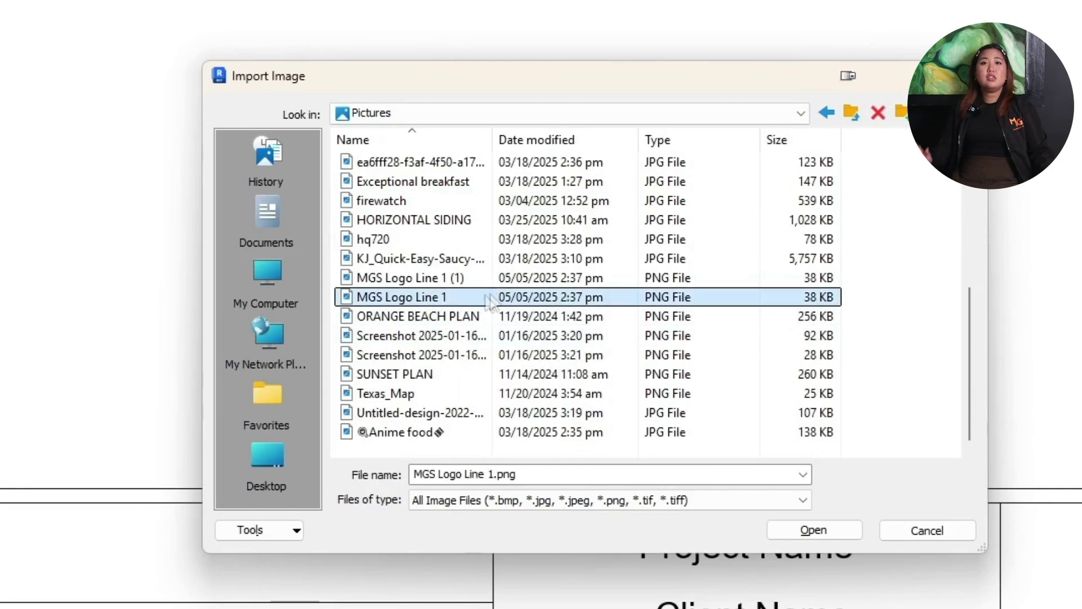
pyautogui.doubleClick(489, 302)
pyautogui.click(380, 459)
# Adjust the logo image's position within the first cell of the title strip
pyautogui.scroll(-2, 566, 306)
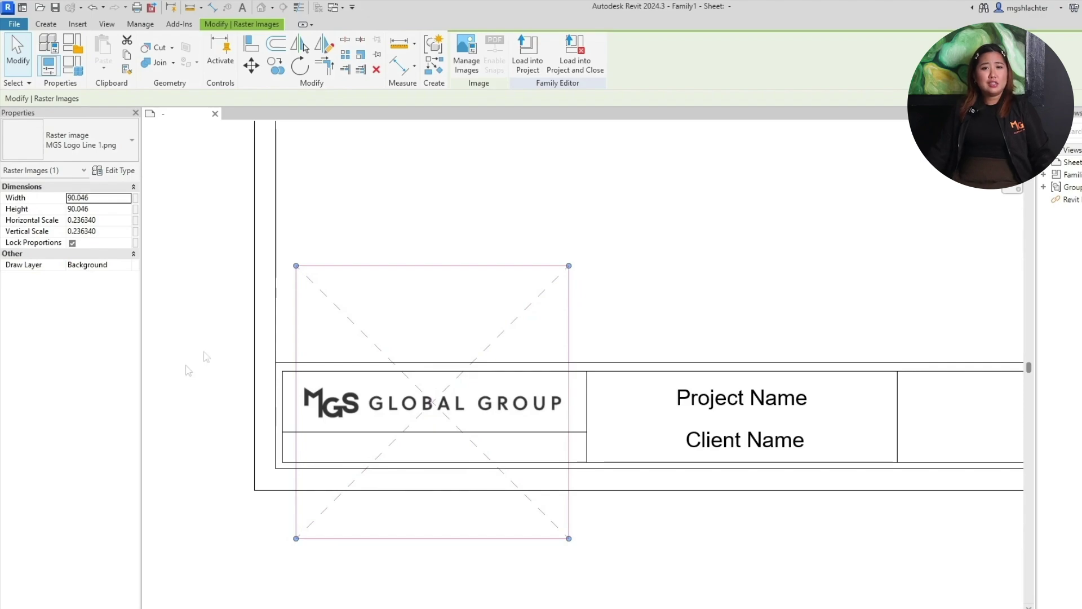
pyautogui.moveTo(434, 398); pyautogui.dragTo(382, 400)
pyautogui.press('Escape')
pyautogui.click(382, 402)
pyautogui.press('Escape')
pyautogui.scroll(-3, 304, 451)
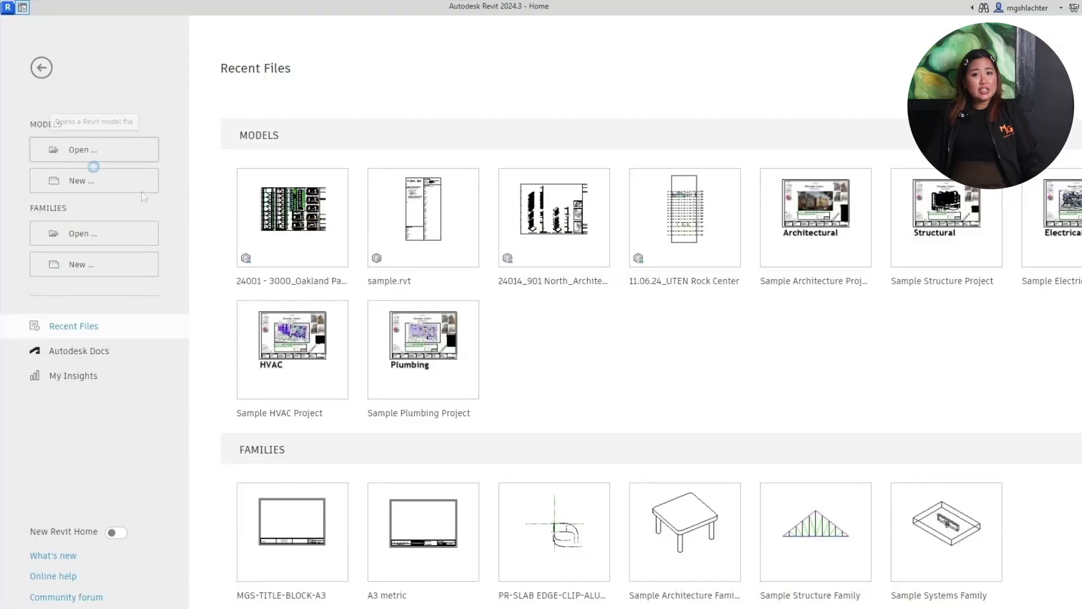
pyautogui.click(85, 152)
pyautogui.click(563, 199)
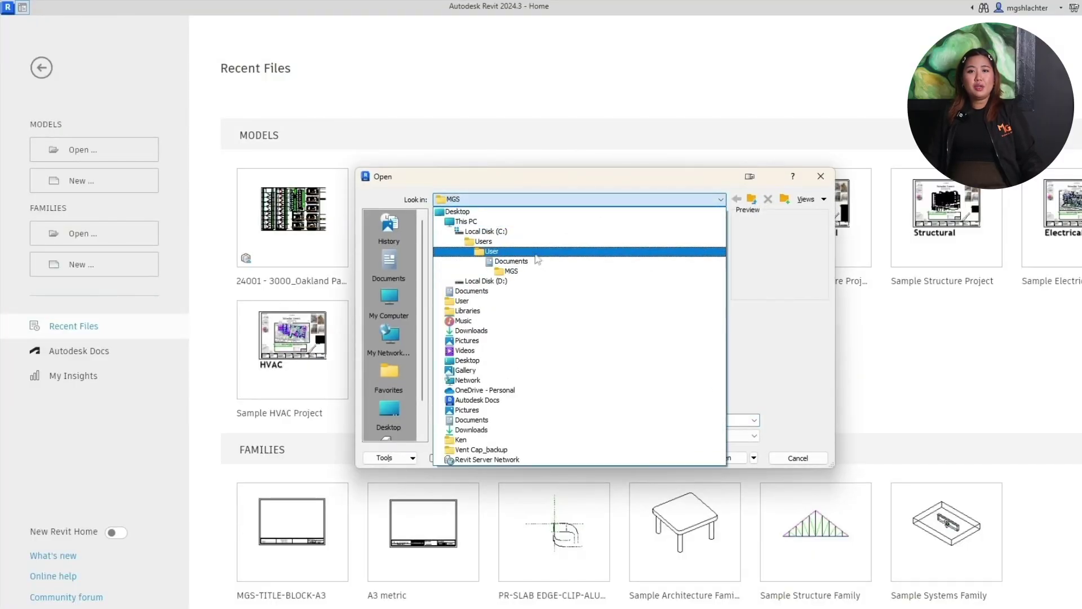
pyautogui.click(527, 272)
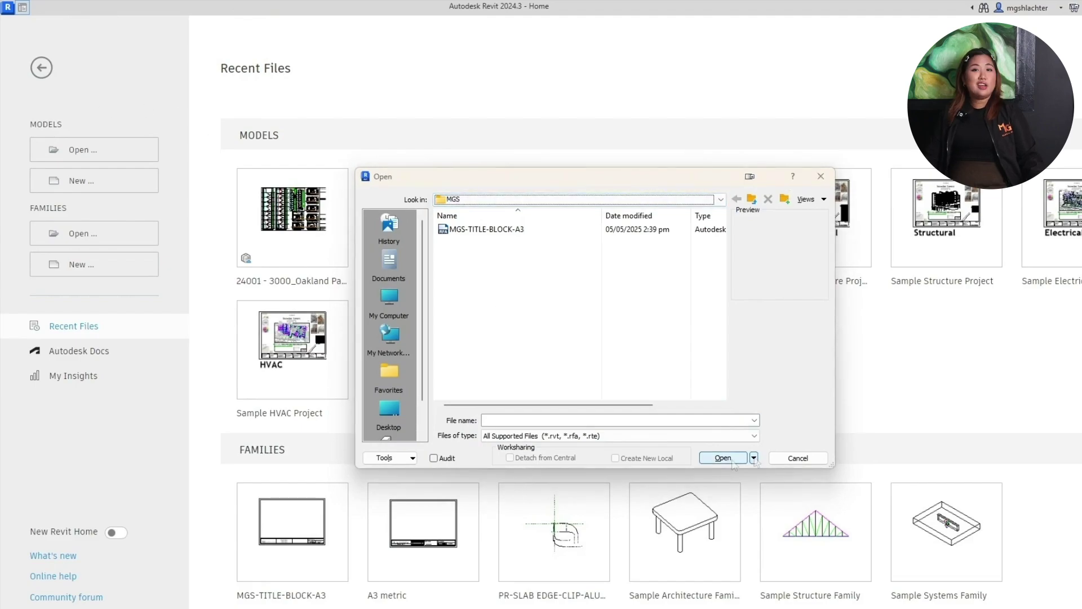
pyautogui.press('Escape')
# Create a new project from a supplied project template
pyautogui.click(84, 180)
pyautogui.click(597, 301)
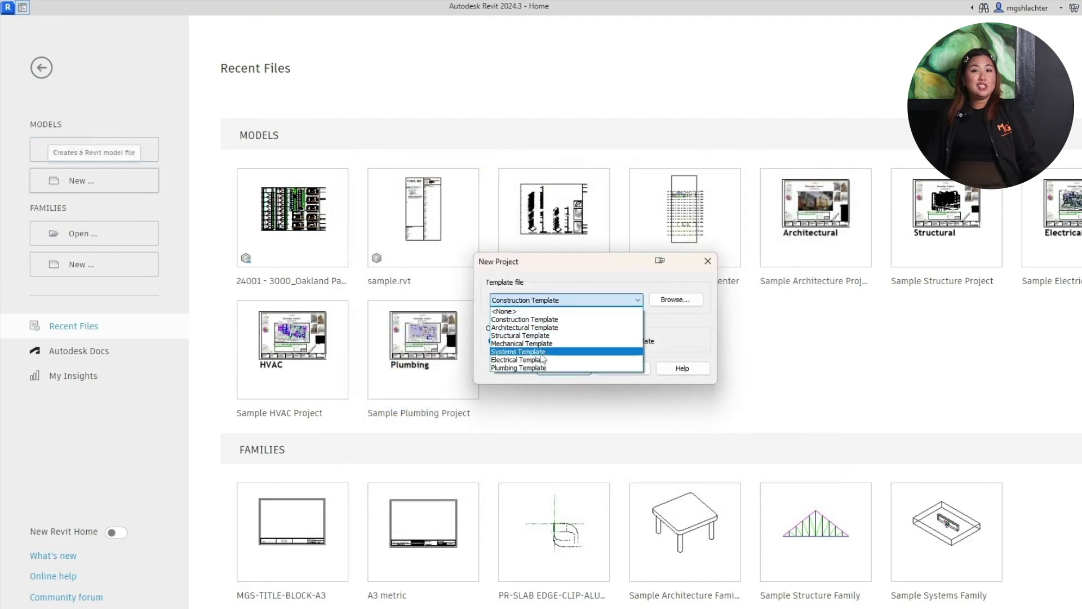
pyautogui.click(556, 339)
pyautogui.click(564, 368)
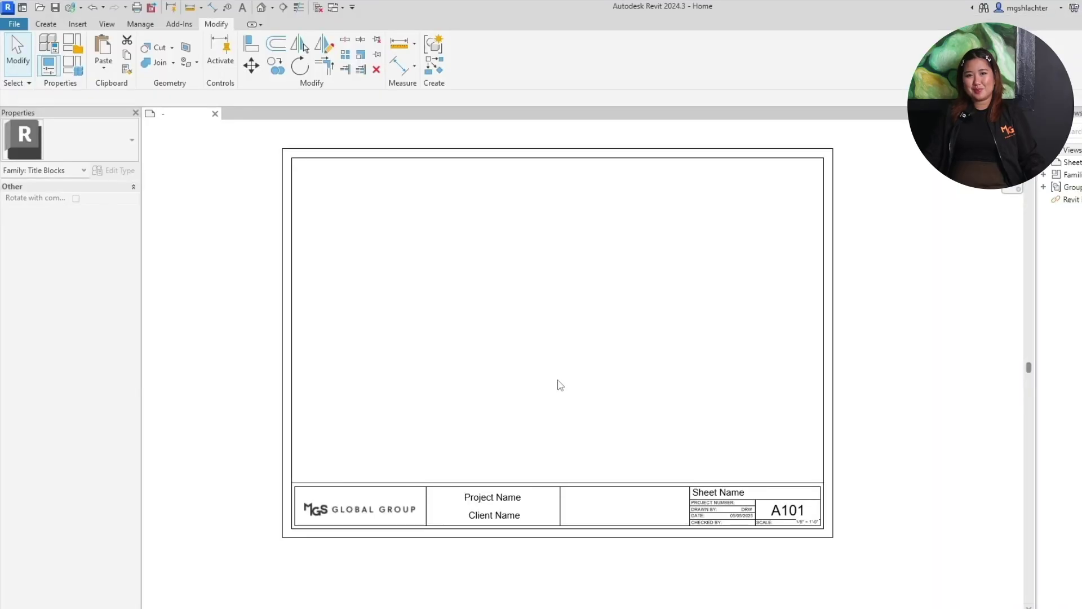
# Change the title block on project sheet A100 to the MGS-TITLE-BLOCK-A3 type
pyautogui.click(162, 113)
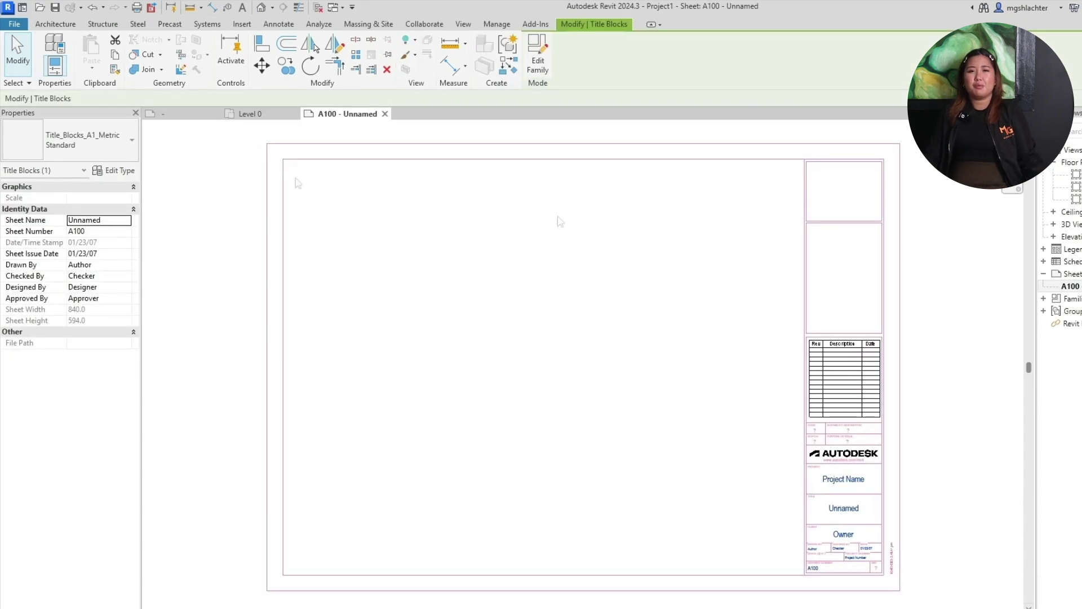
pyautogui.click(84, 140)
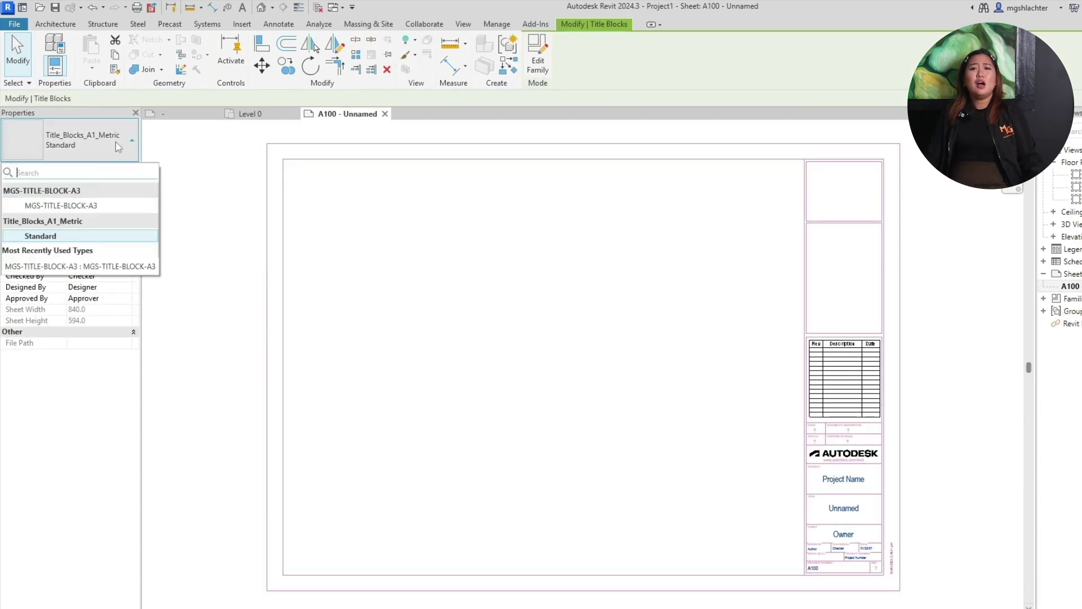
pyautogui.click(586, 278)
# In the project information, set the project name to "Residential Project" and enter the client's full name
pyautogui.click(496, 24)
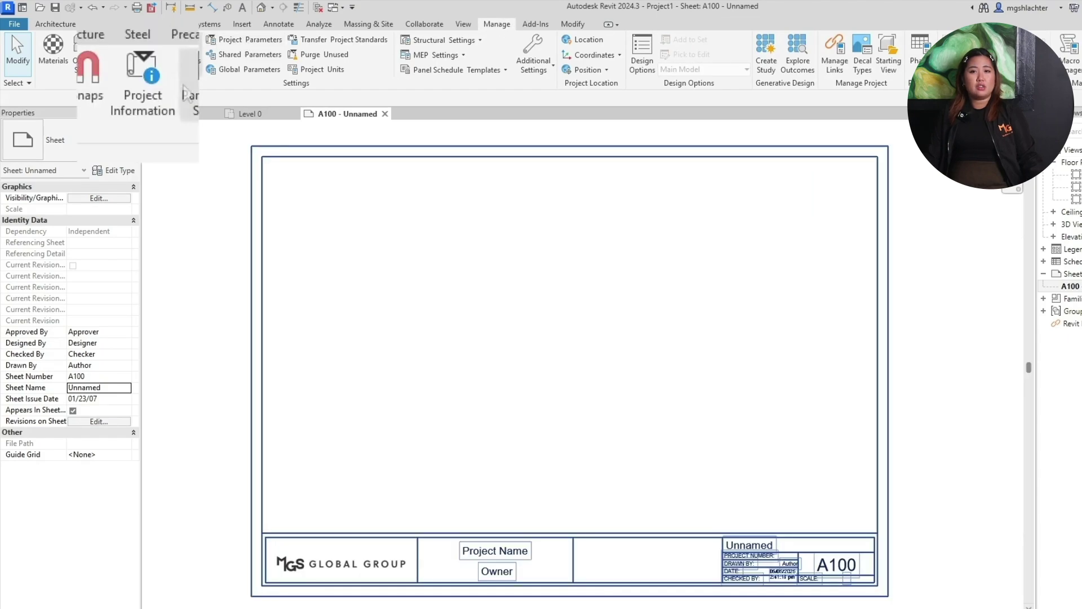
pyautogui.click(141, 56)
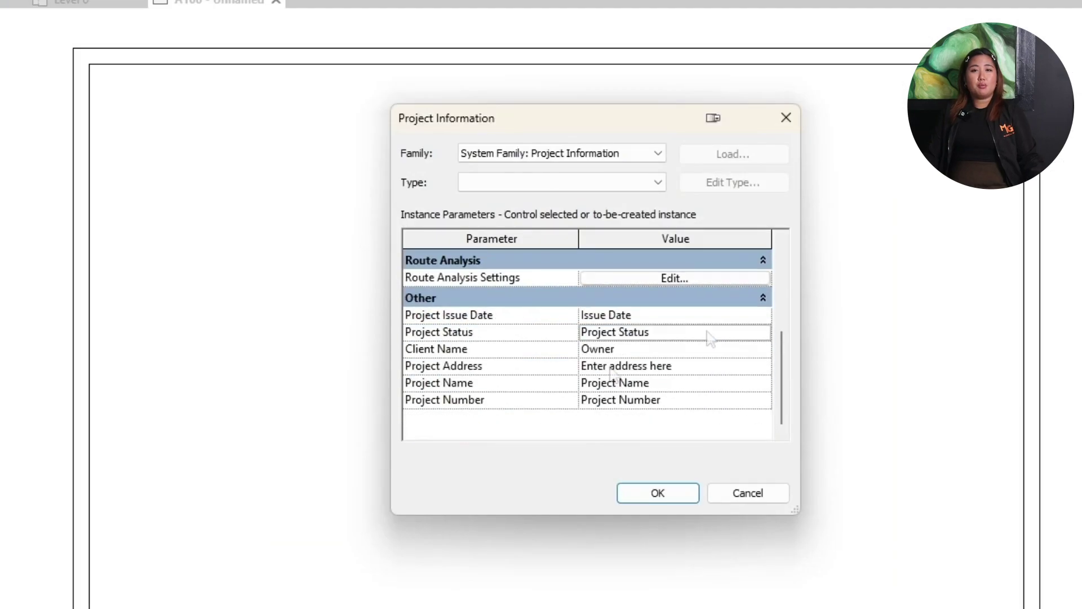
pyautogui.click(710, 337)
pyautogui.click(664, 384)
pyautogui.write('Residential Project')
pyautogui.click(669, 348)
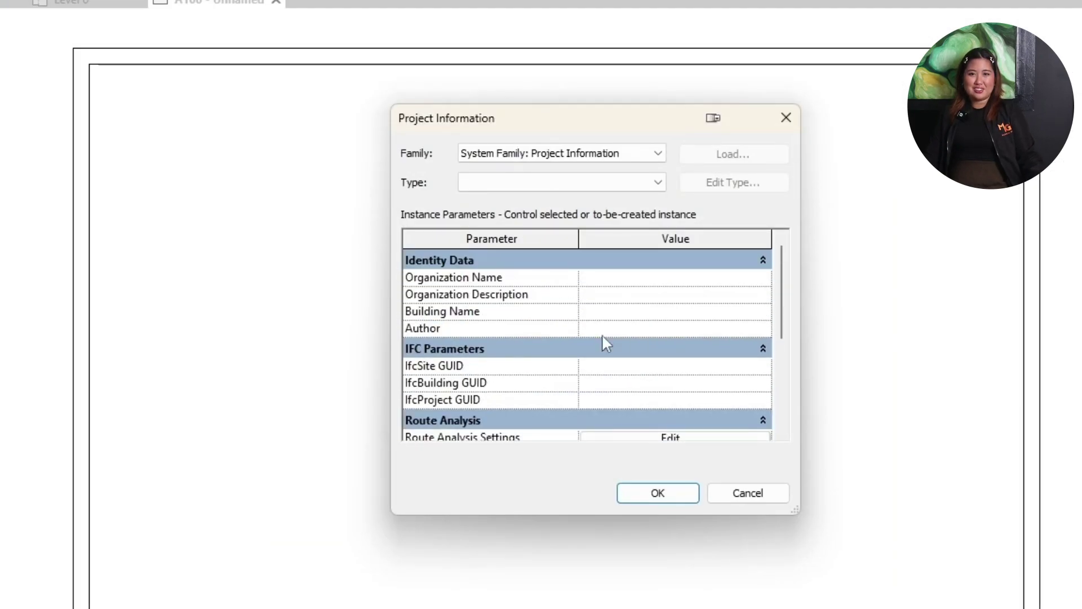
pyautogui.click(658, 492)
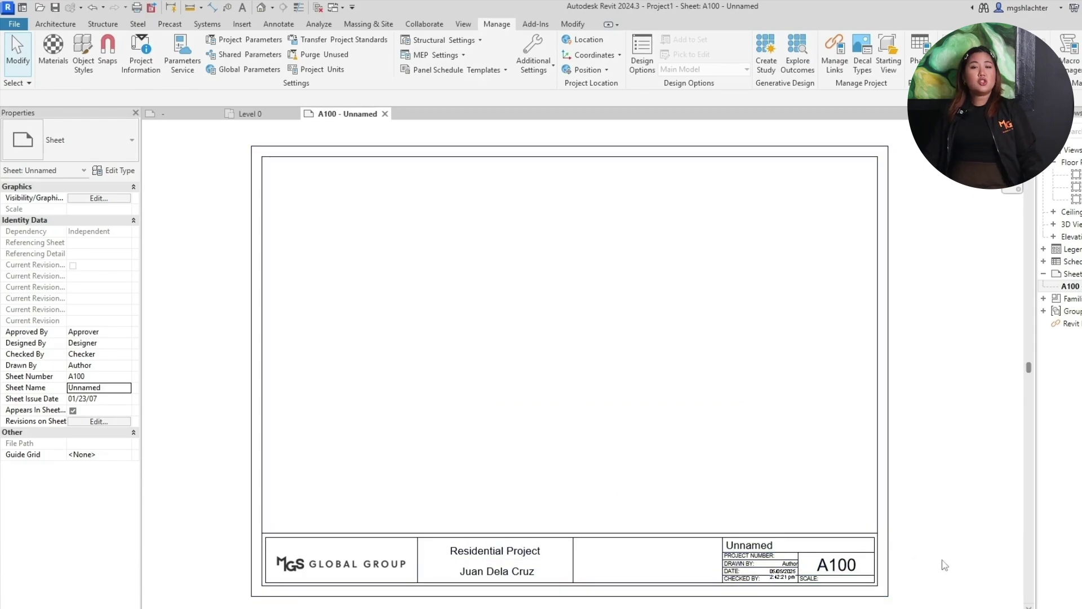
# Set the sheet number to A101 and the sheet name to "Site Plan"
pyautogui.click(107, 377)
pyautogui.write('a')
pyautogui.click(212, 382)
pyautogui.write('Site')
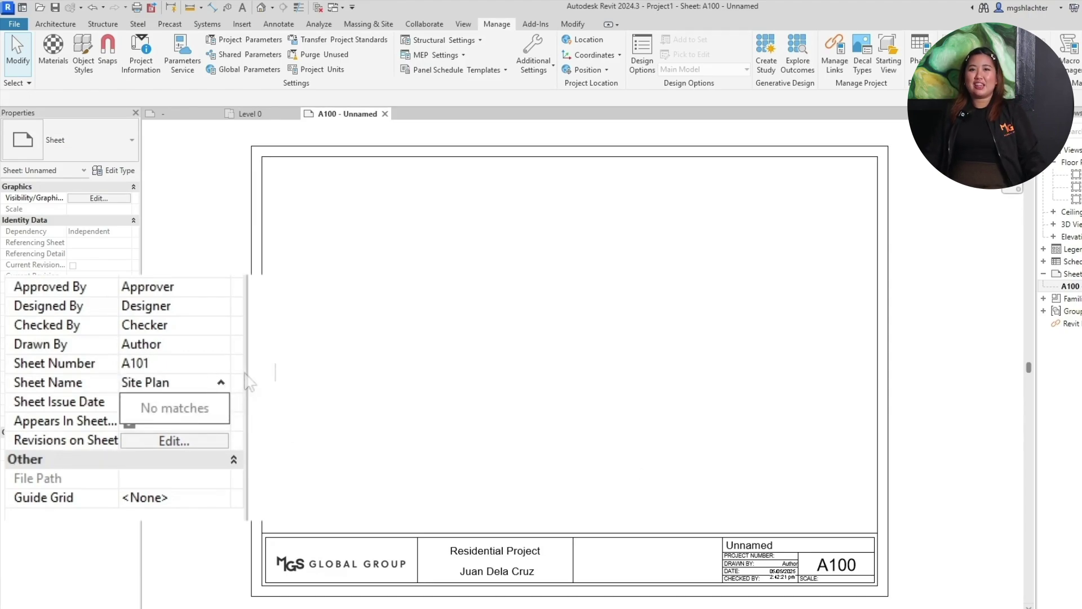
pyautogui.press('Return')
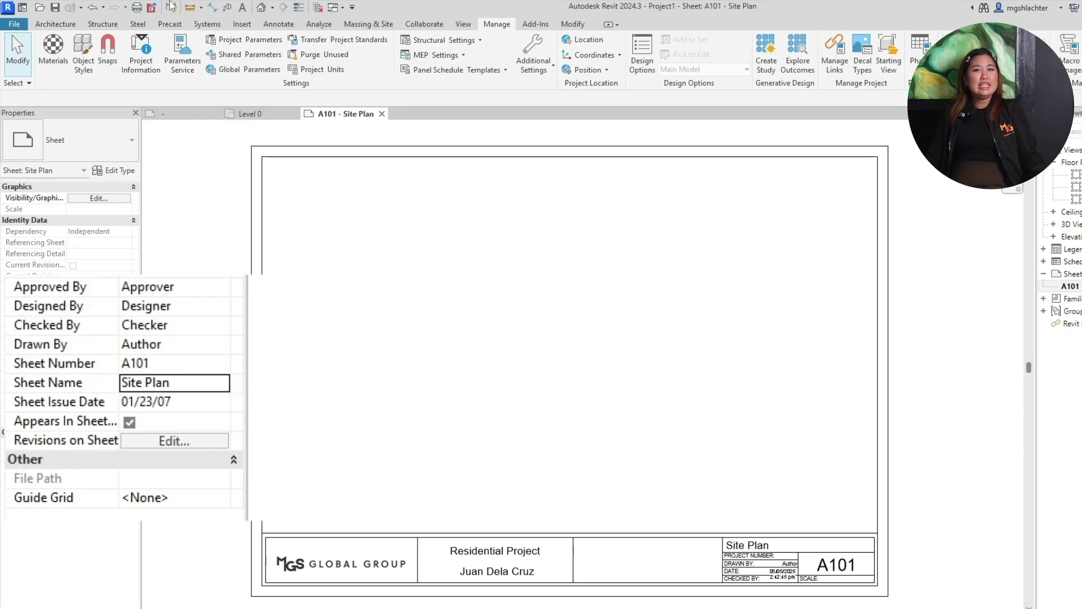
pyautogui.click(262, 26)
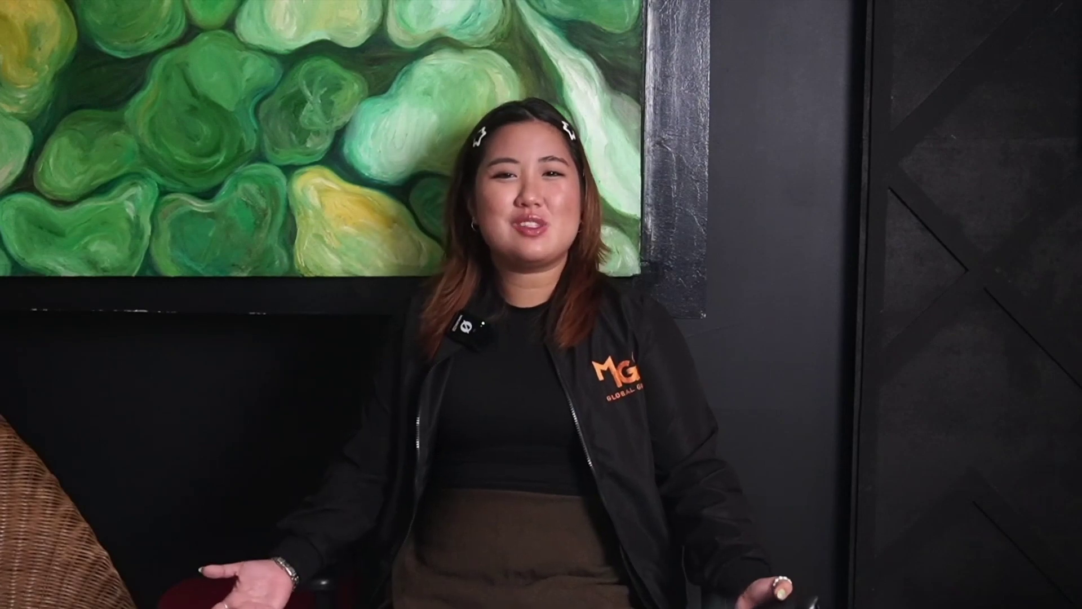